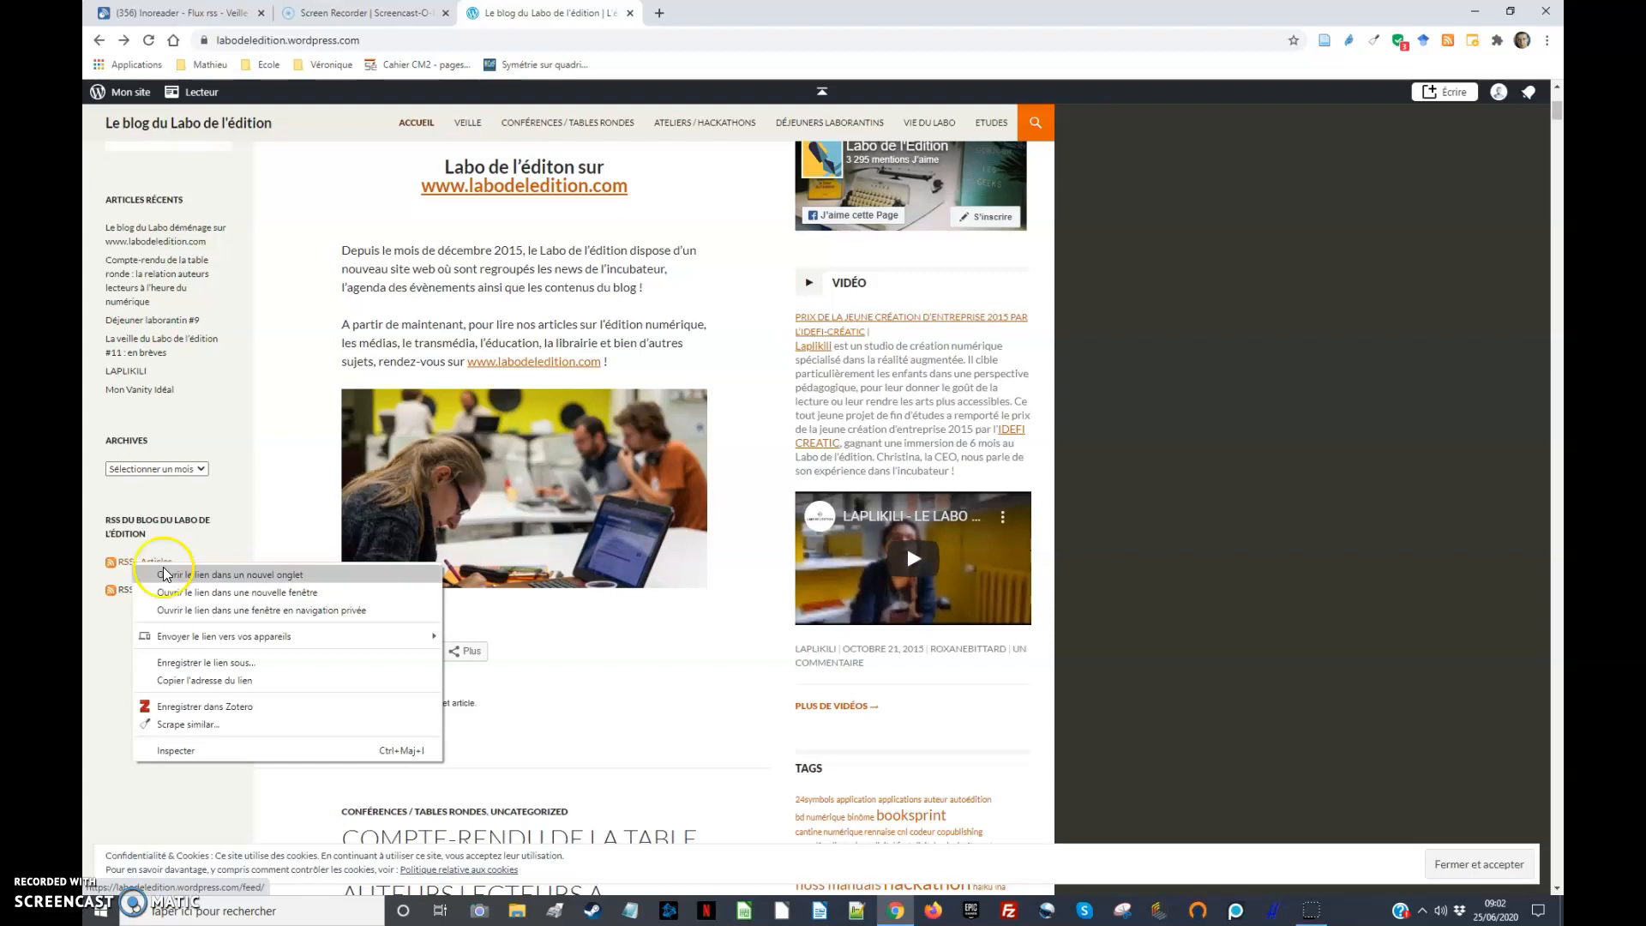
pyautogui.click(218, 681)
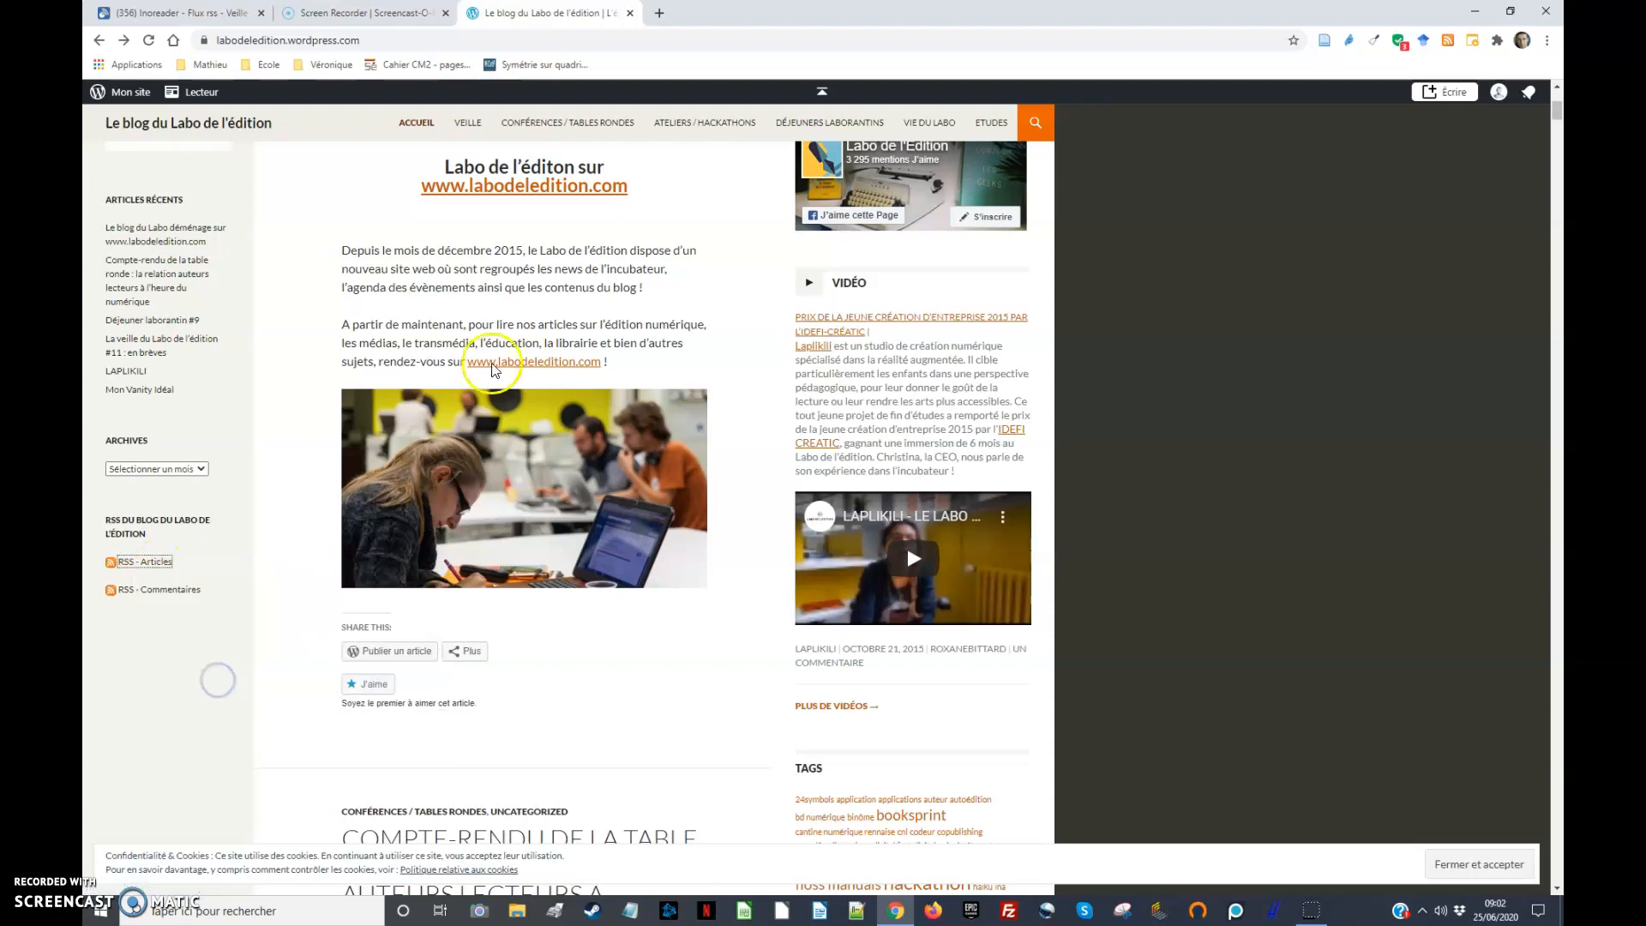
pyautogui.click(175, 12)
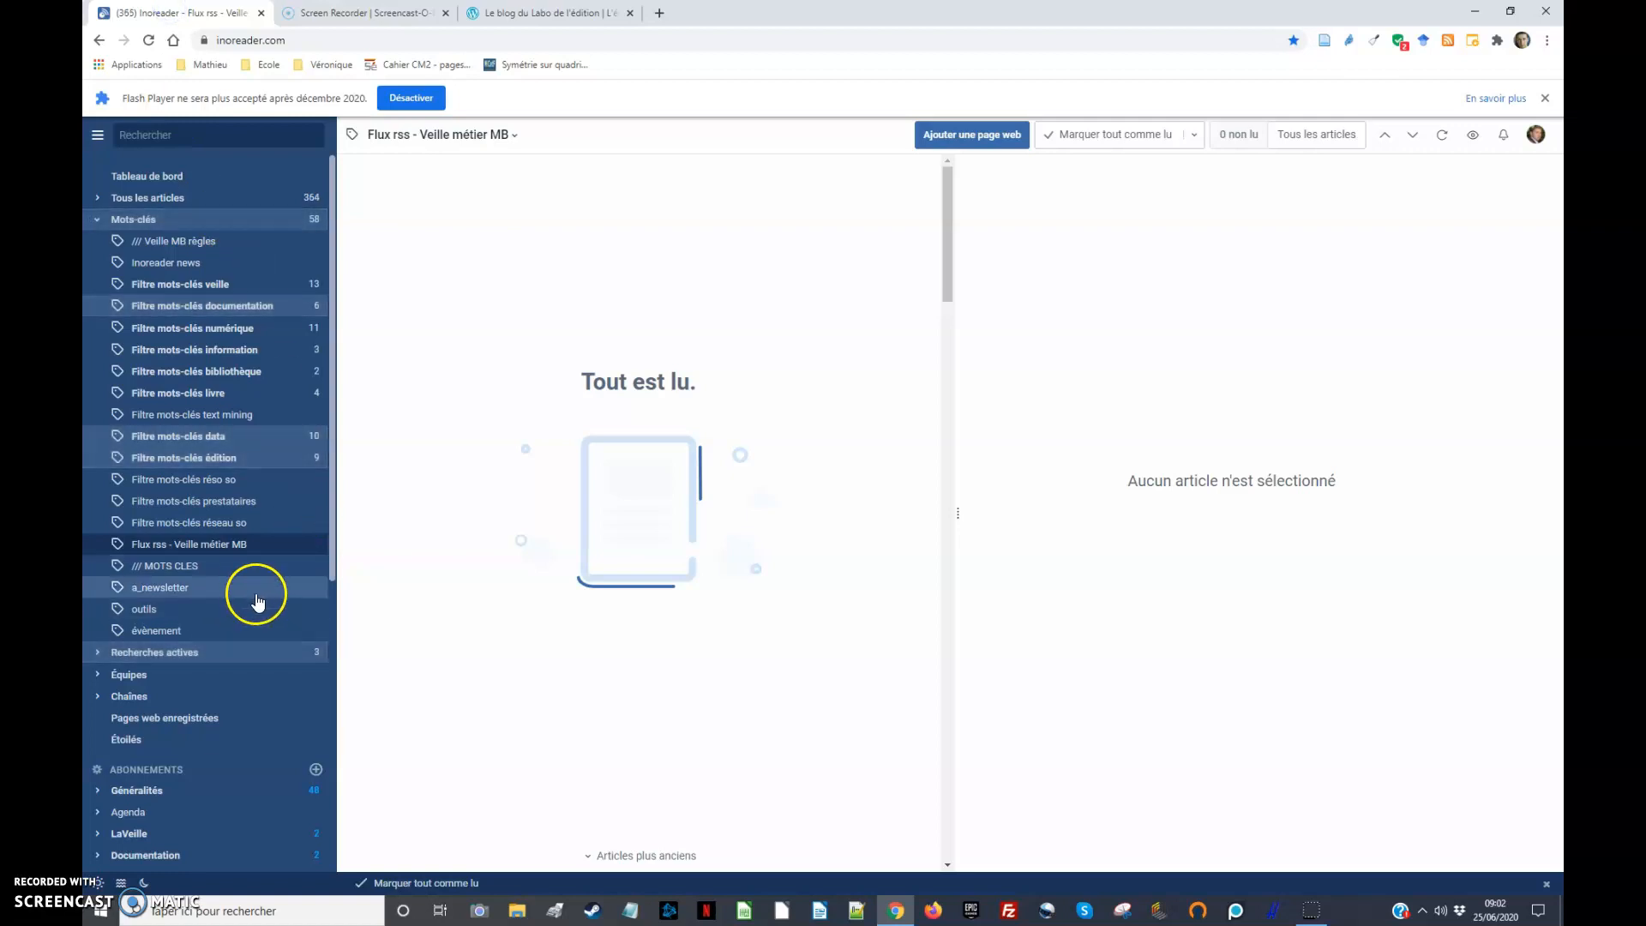
pyautogui.scroll(-2, 257, 617)
pyautogui.click(317, 615)
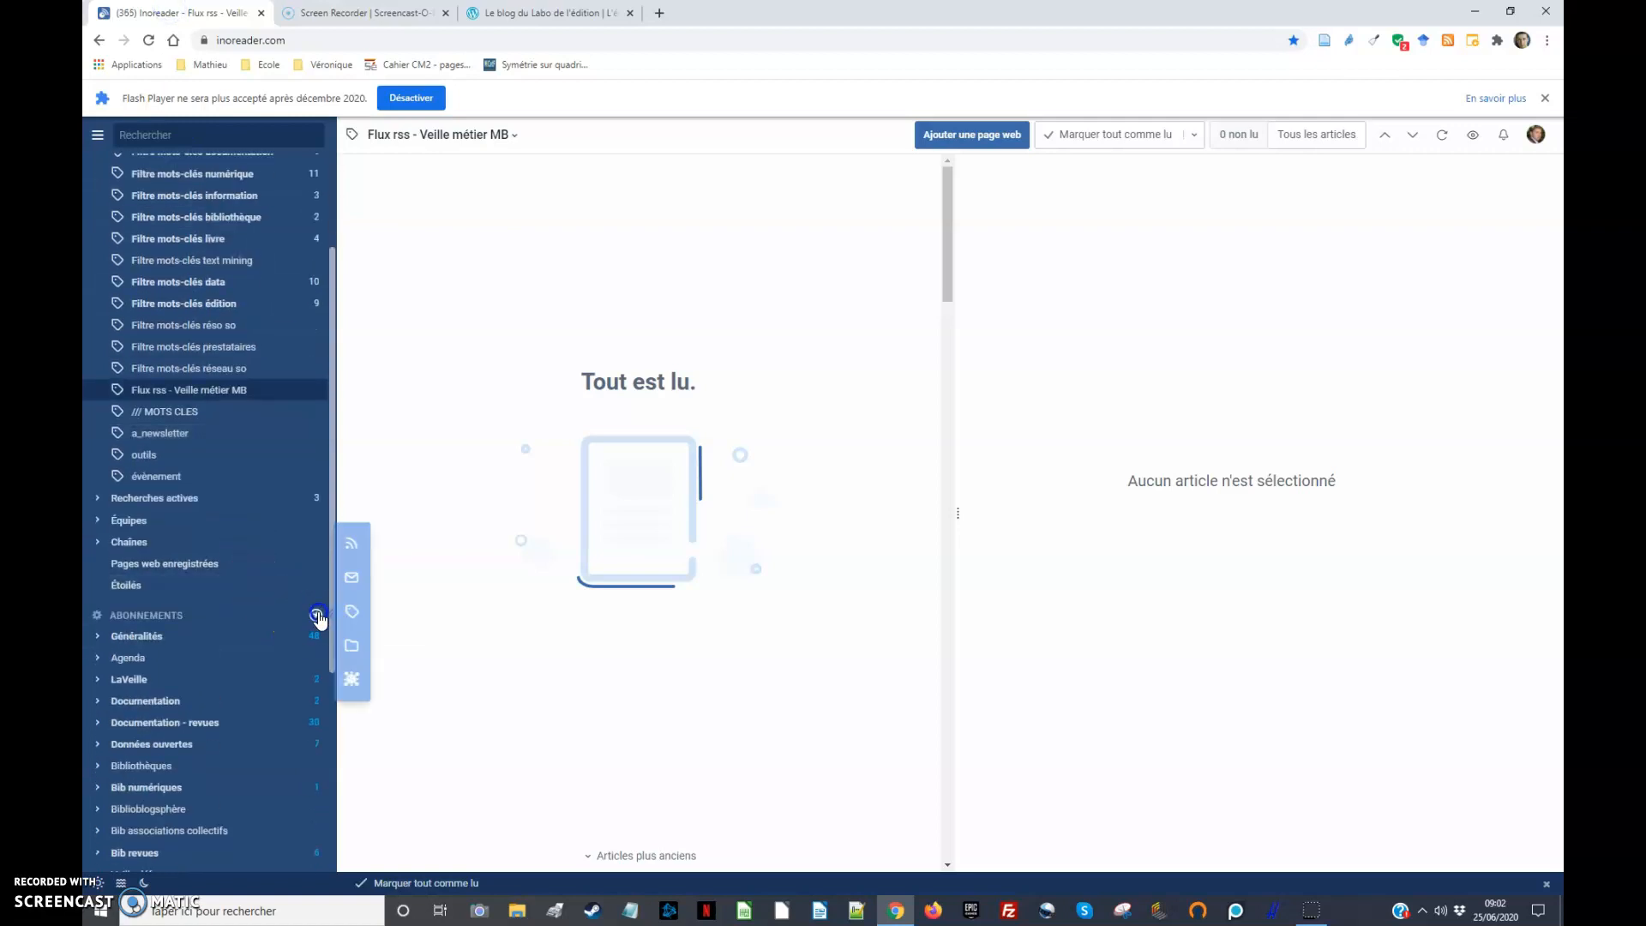
pyautogui.click(355, 546)
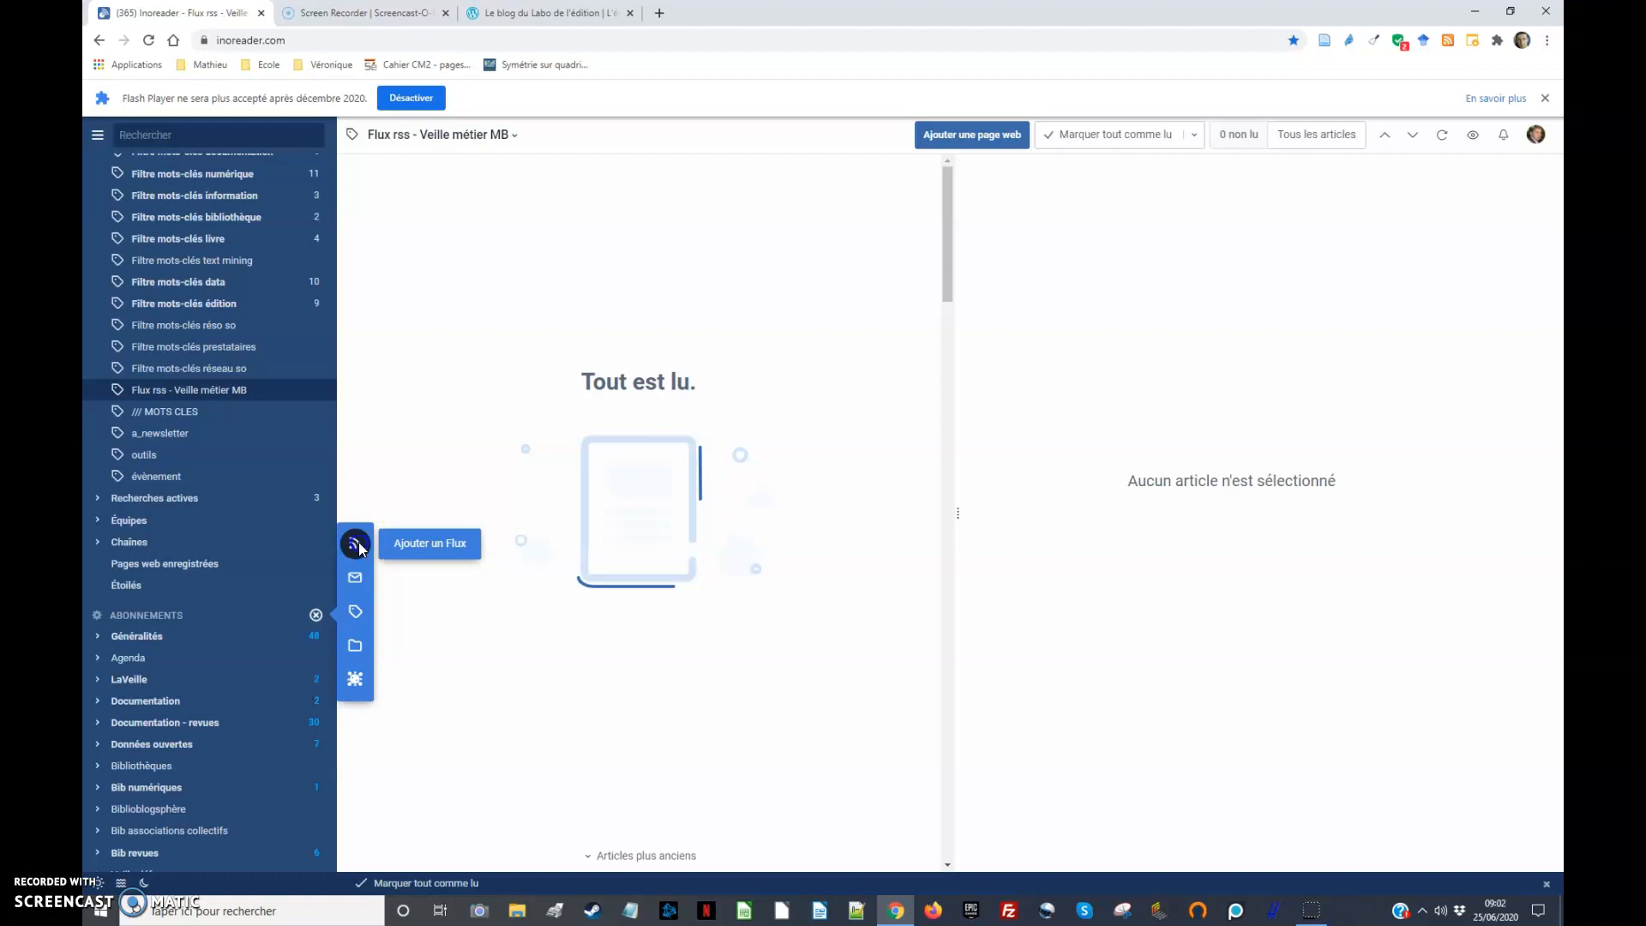
pyautogui.write('https://labodeledition.wordpress.com/feed/')
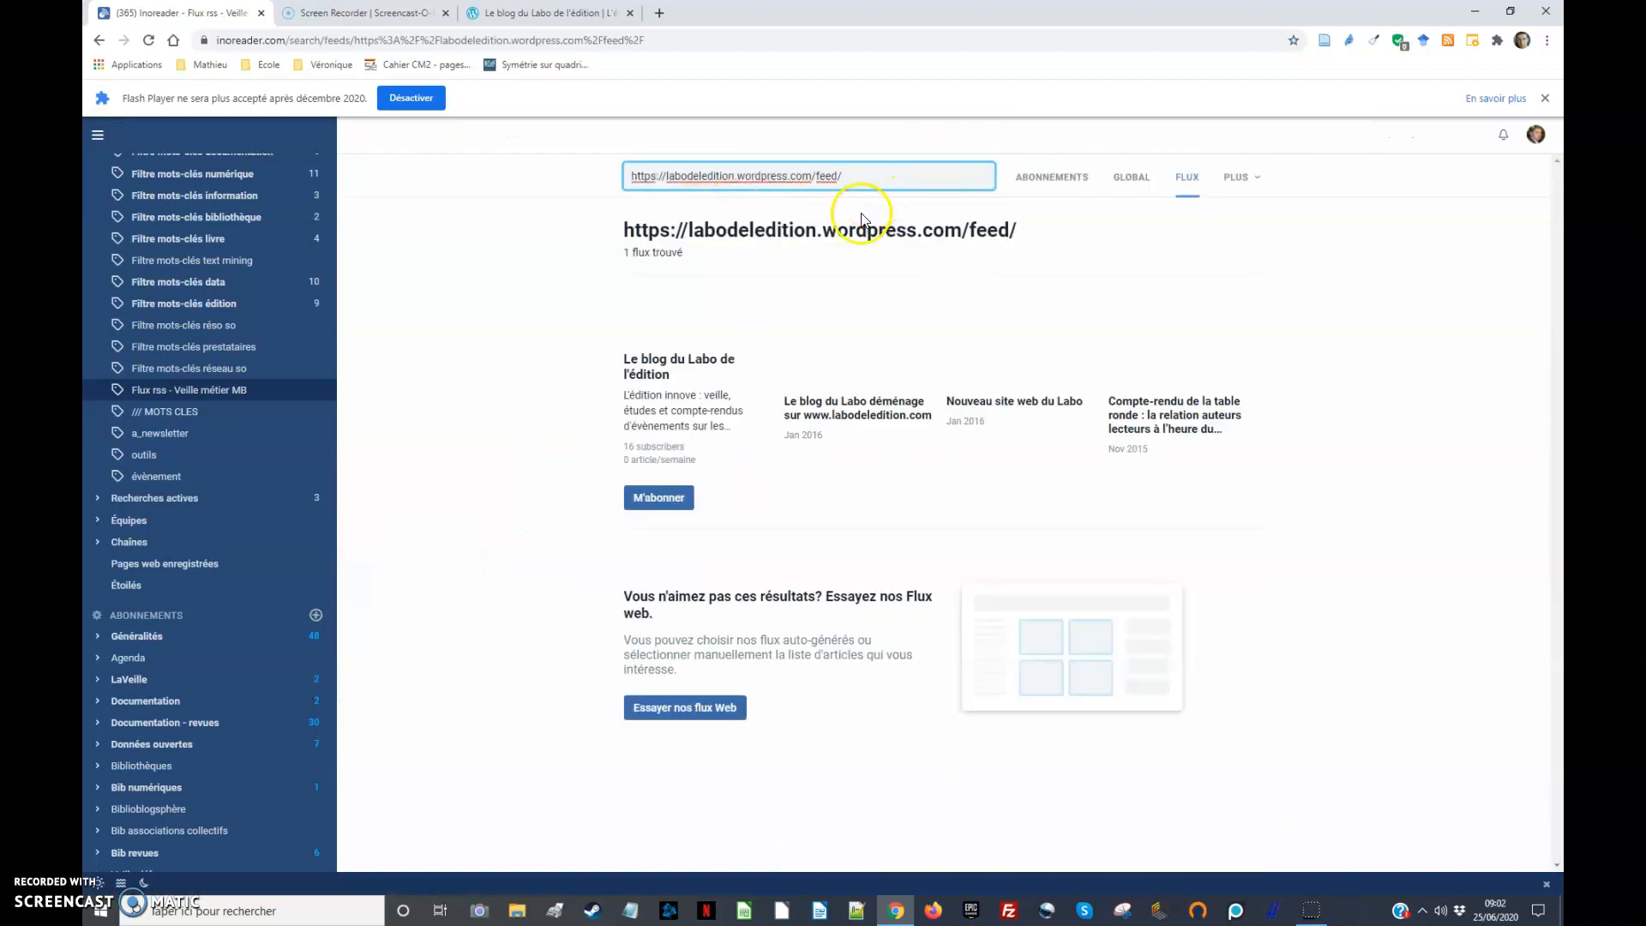
pyautogui.click(666, 501)
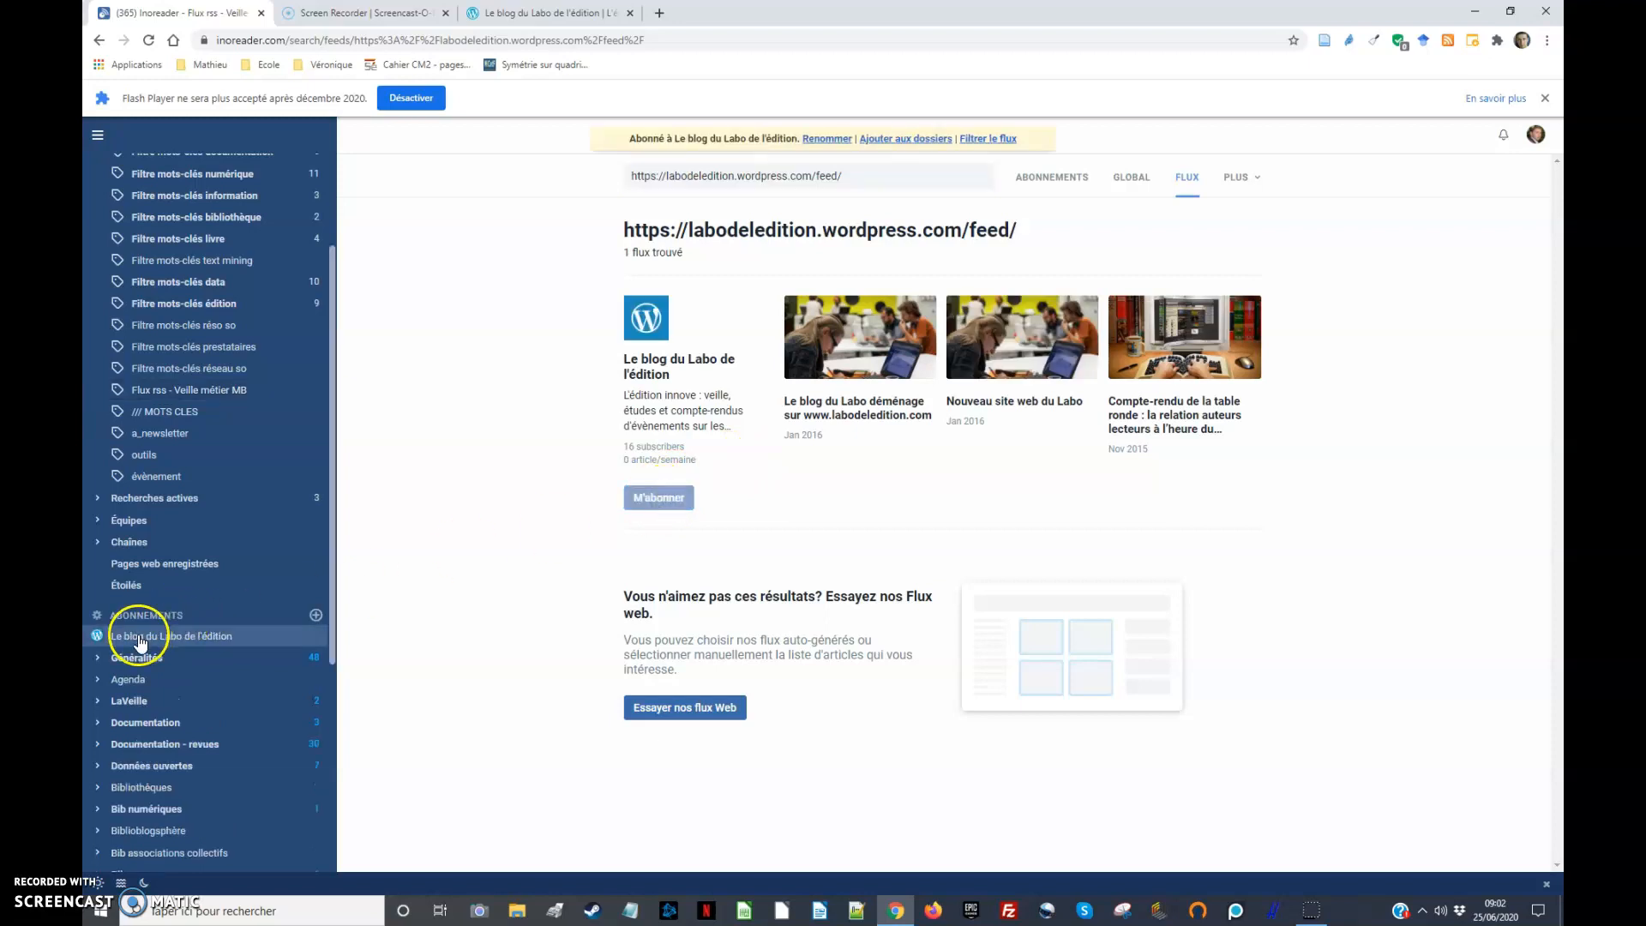
# Move the new subscription Le blog du Labo de l'édition into the Ledition folder.
pyautogui.scroll(-1, 215, 662)
pyautogui.scroll(-1, 214, 663)
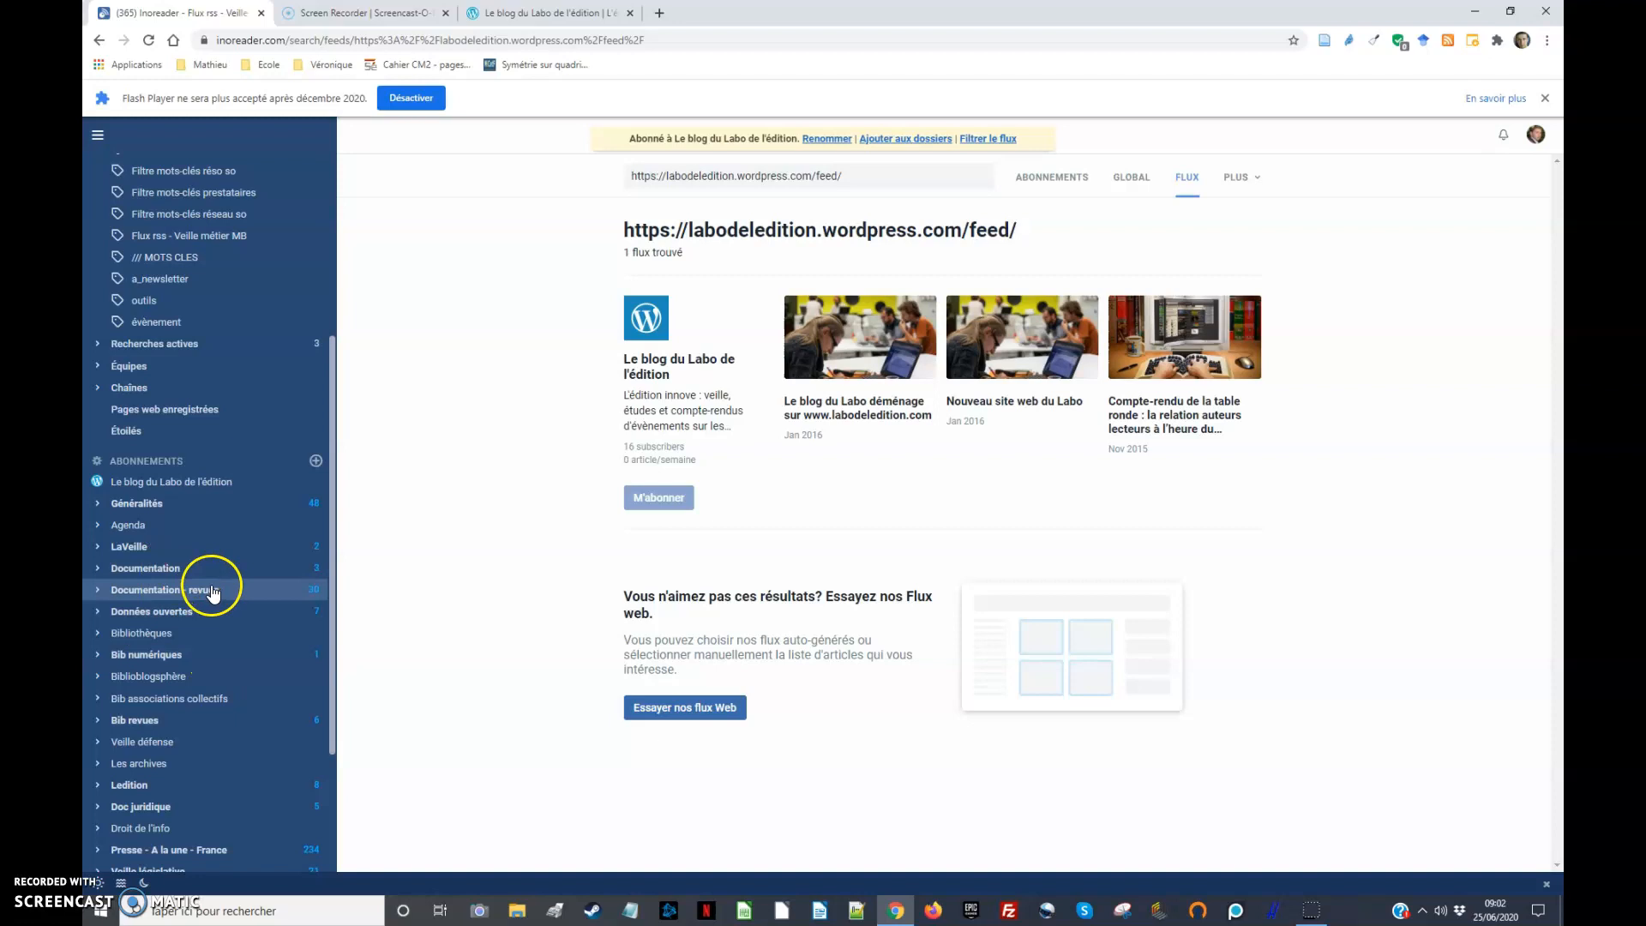
pyautogui.moveTo(114, 489); pyautogui.dragTo(140, 785)
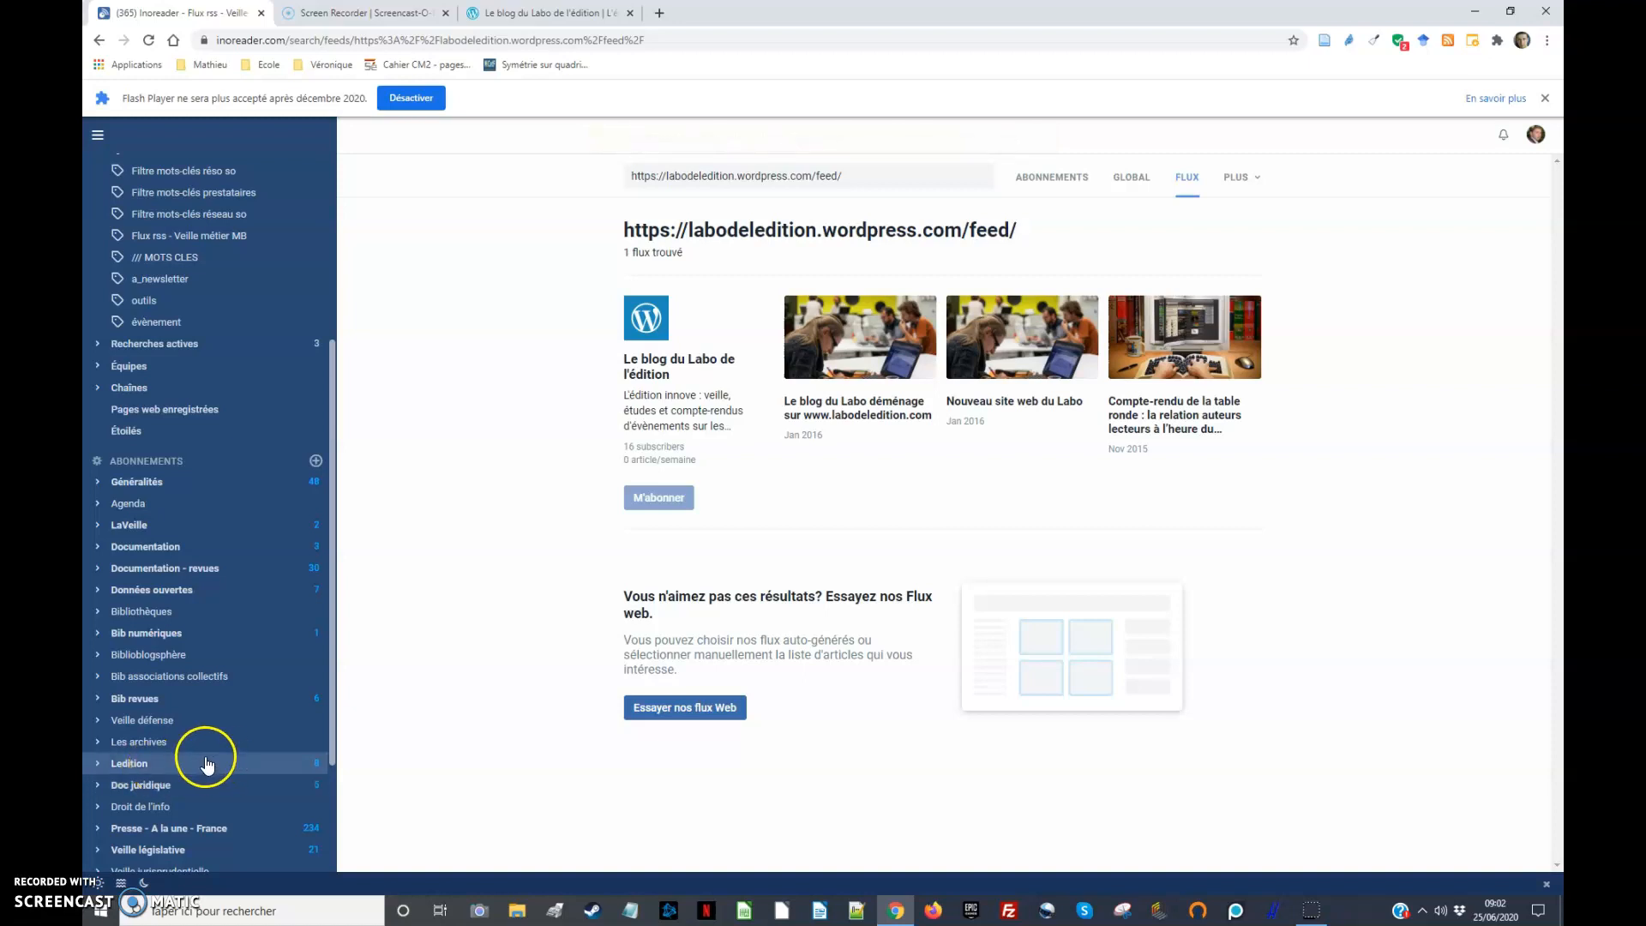
# Examine the feeds contained in the Presse - A la une - France folder, then collapse it again.
pyautogui.scroll(-3, 199, 682)
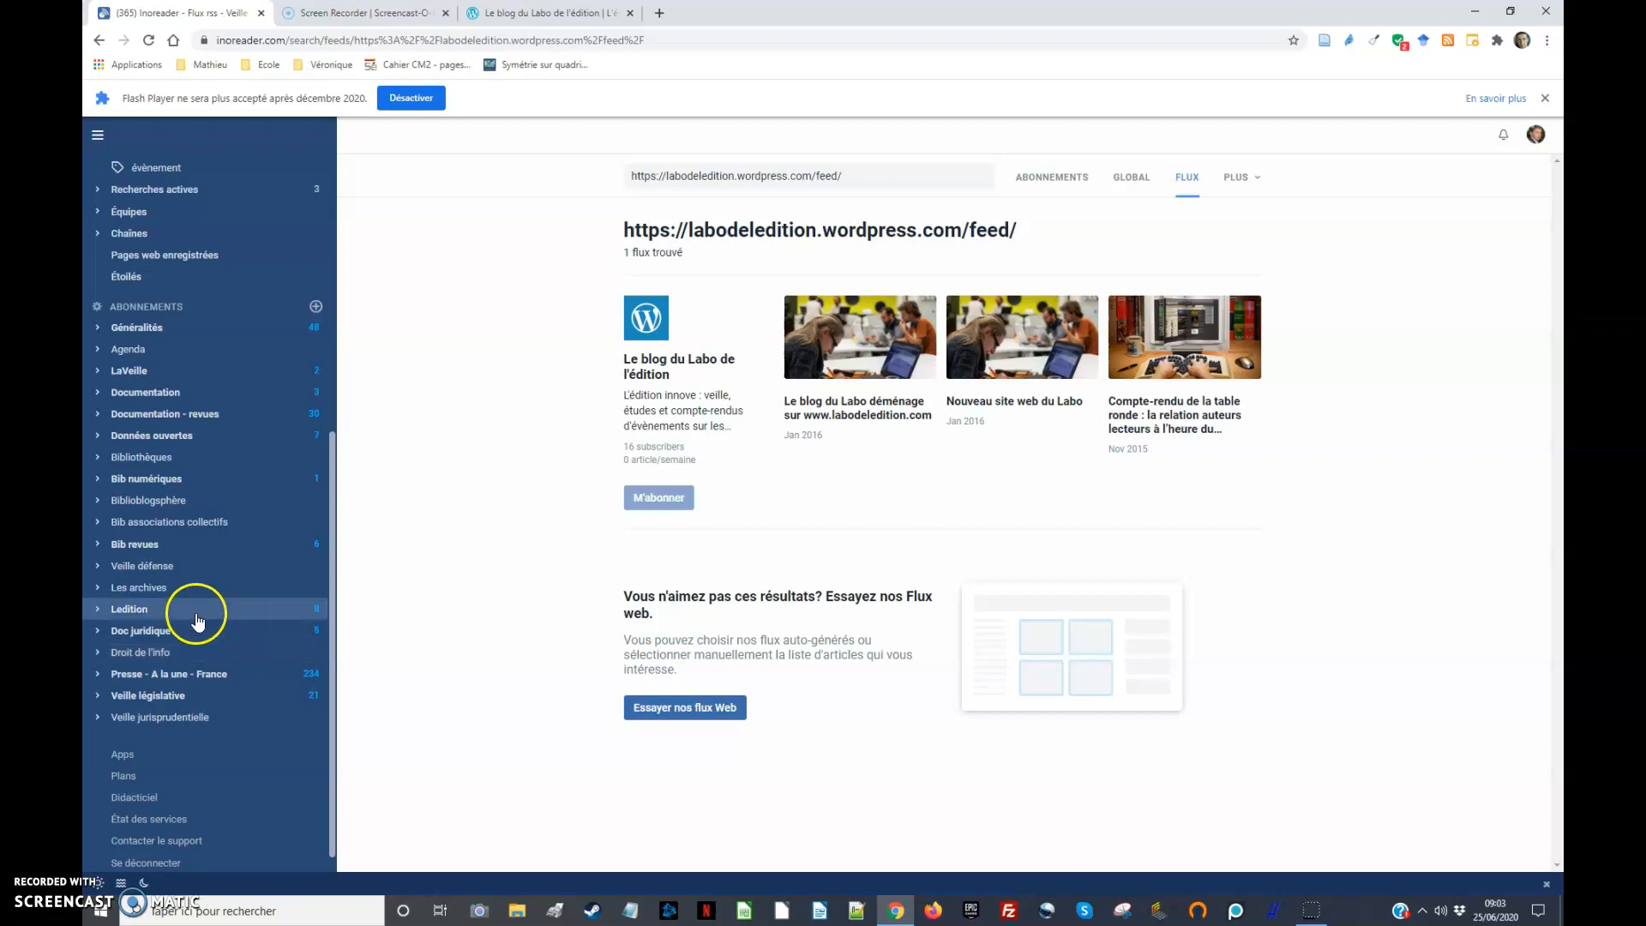
pyautogui.click(99, 677)
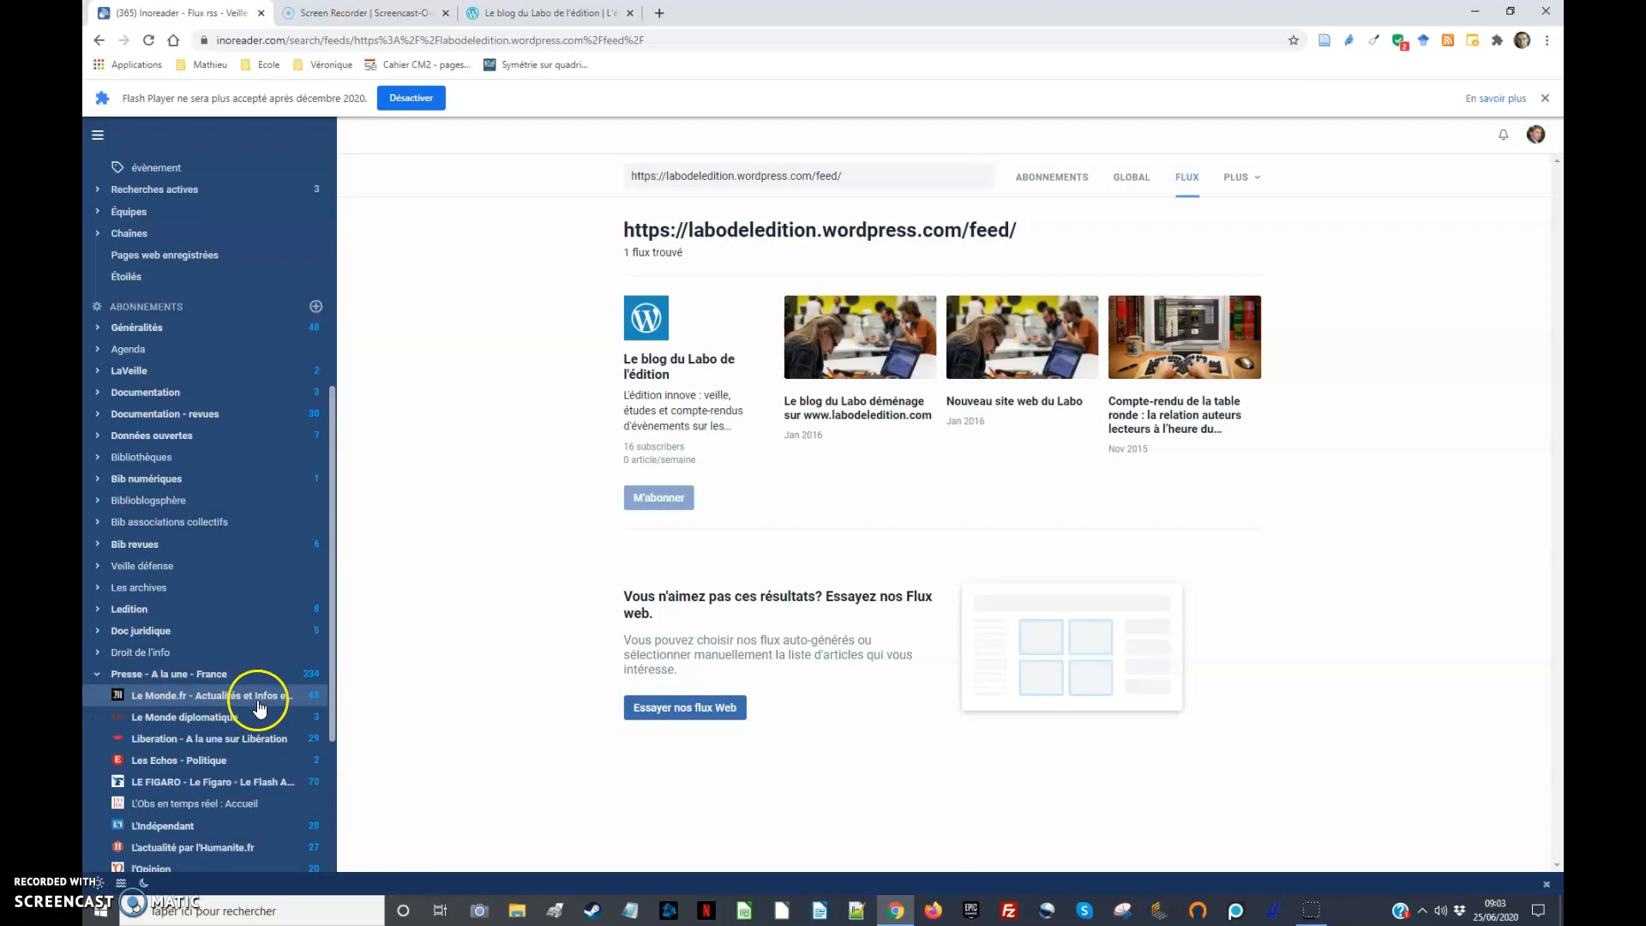
pyautogui.scroll(-2, 249, 721)
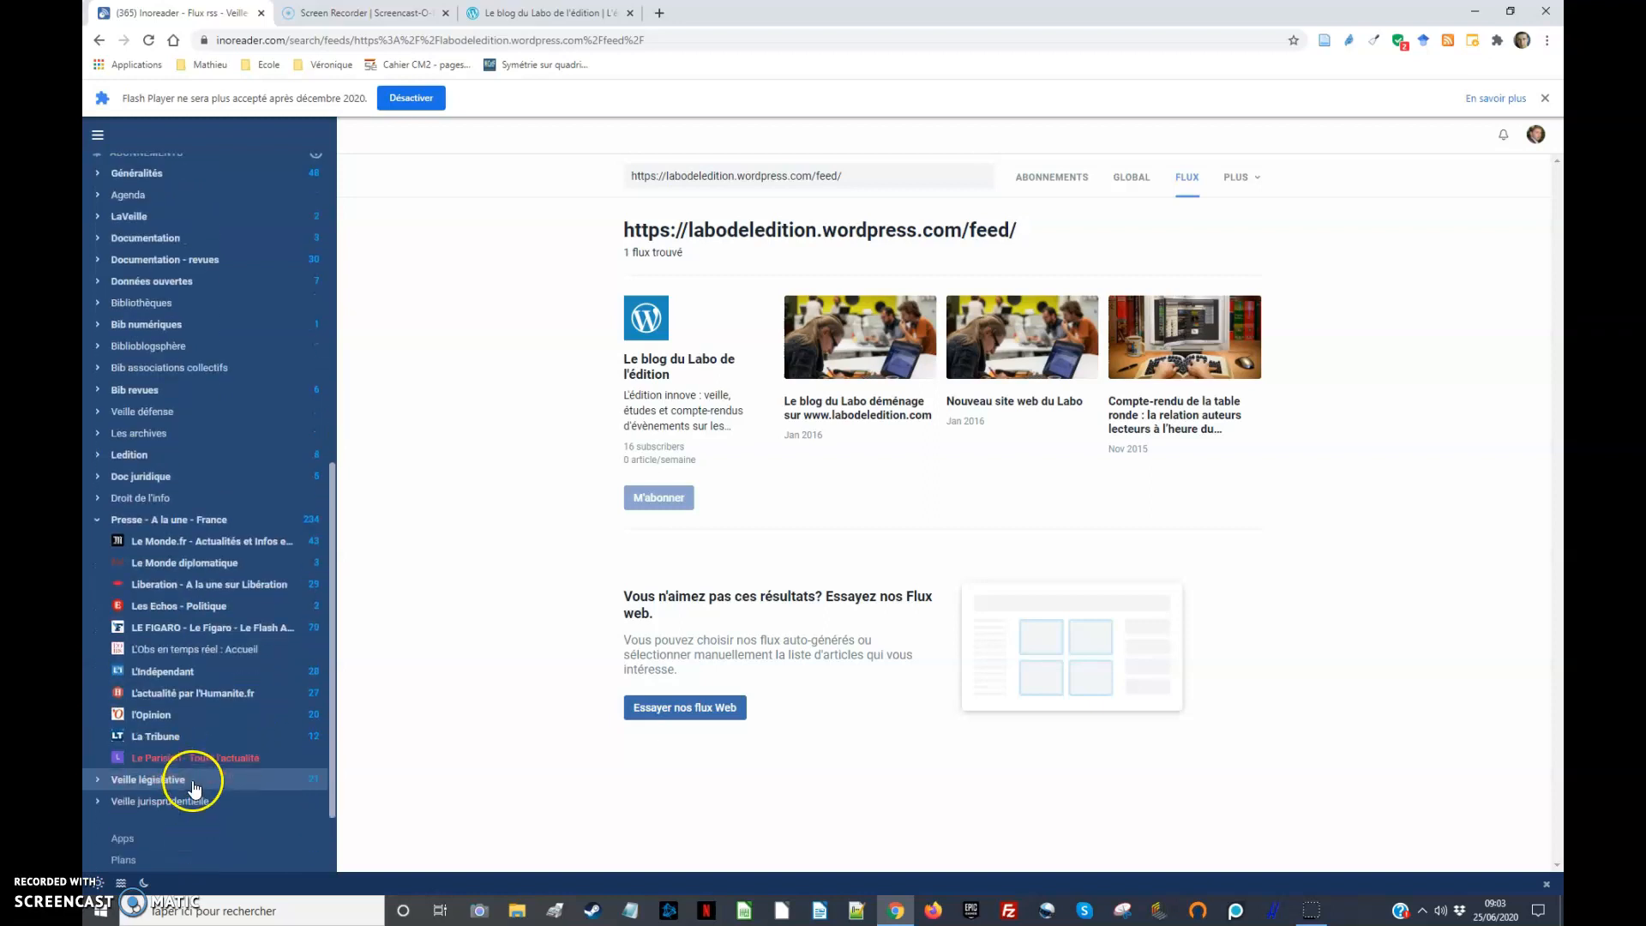
pyautogui.click(97, 522)
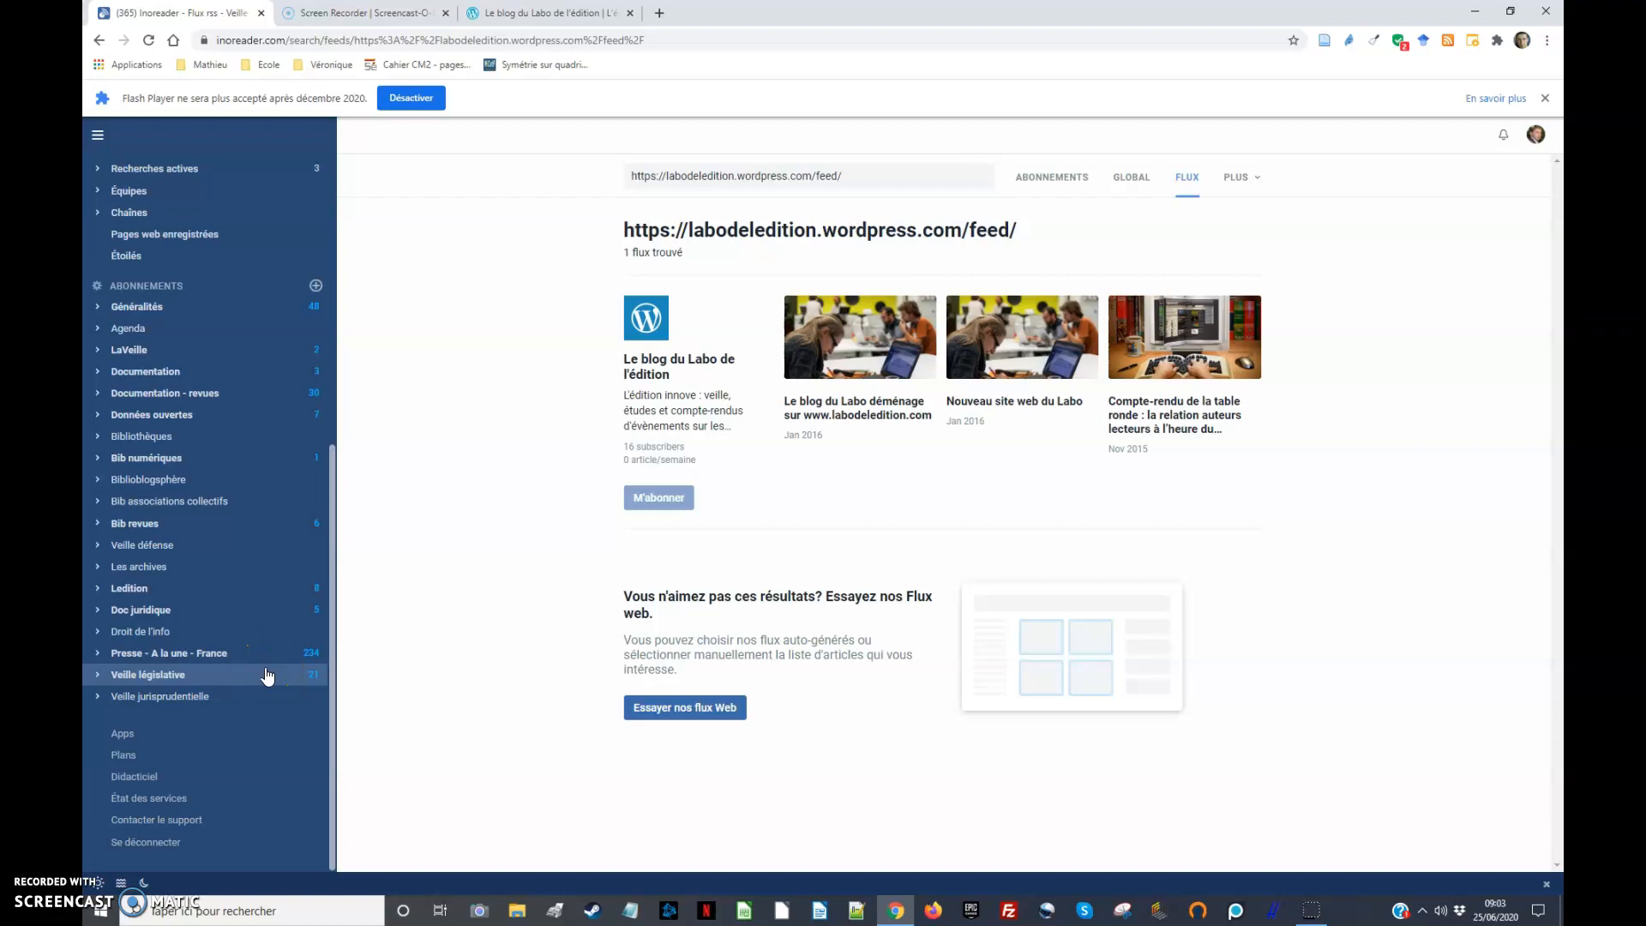
# Create a rule from the Presse - A la une - France folder, named Filtre crowdsourcing, triggered by Nouvel article sur le compte.
pyautogui.rightClick(155, 657)
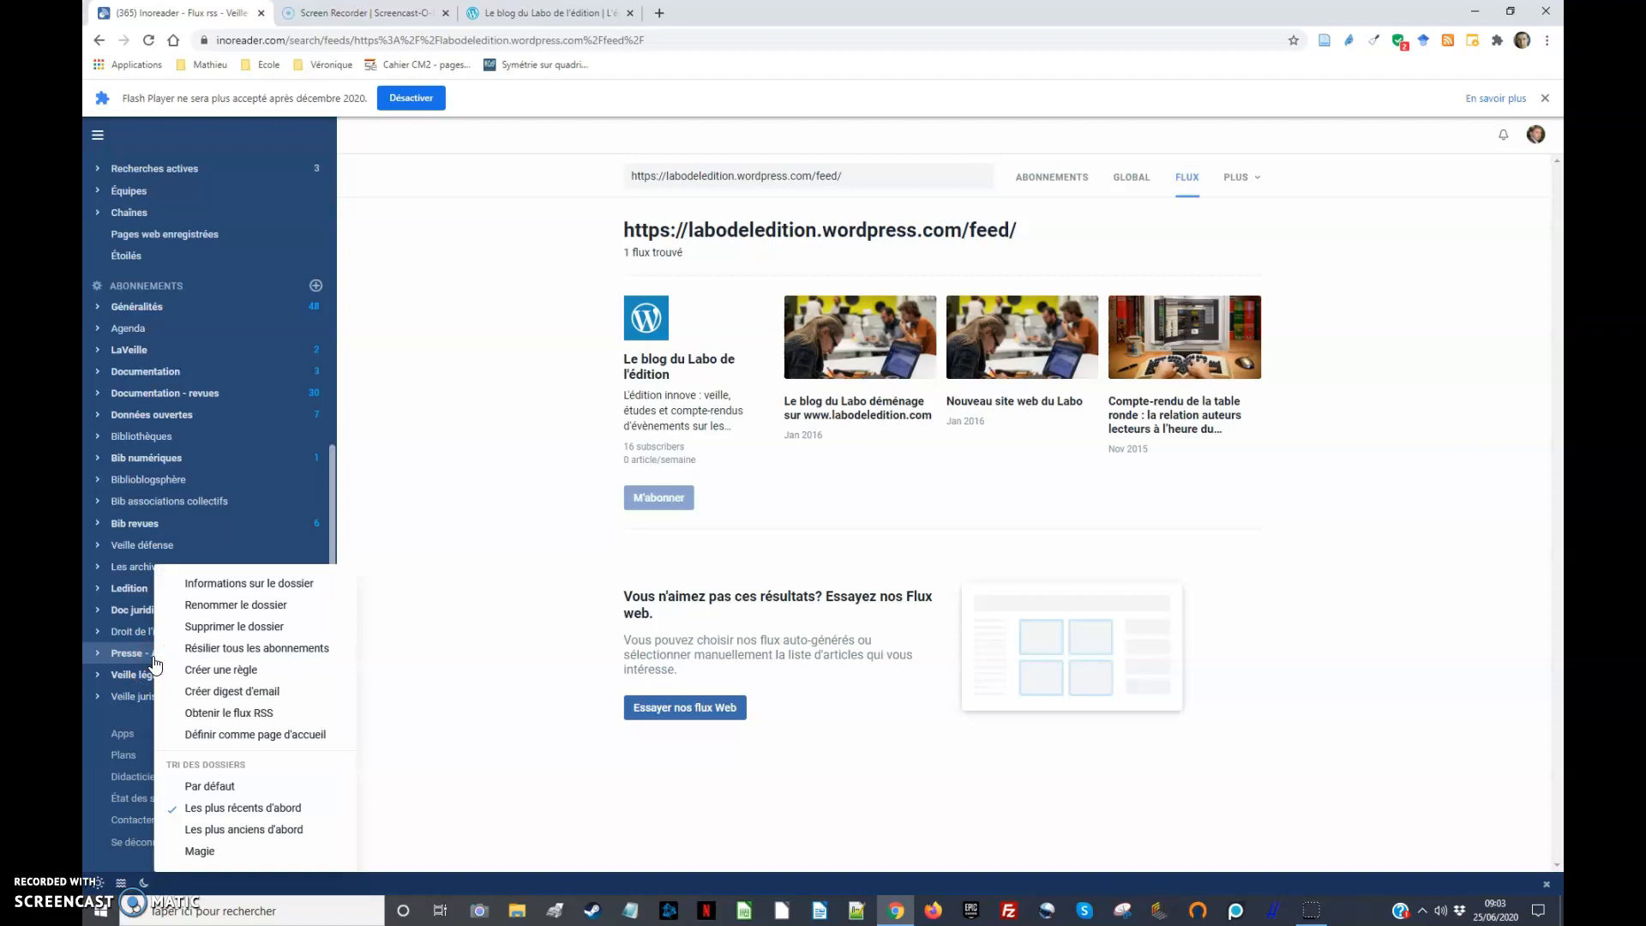
pyautogui.click(234, 670)
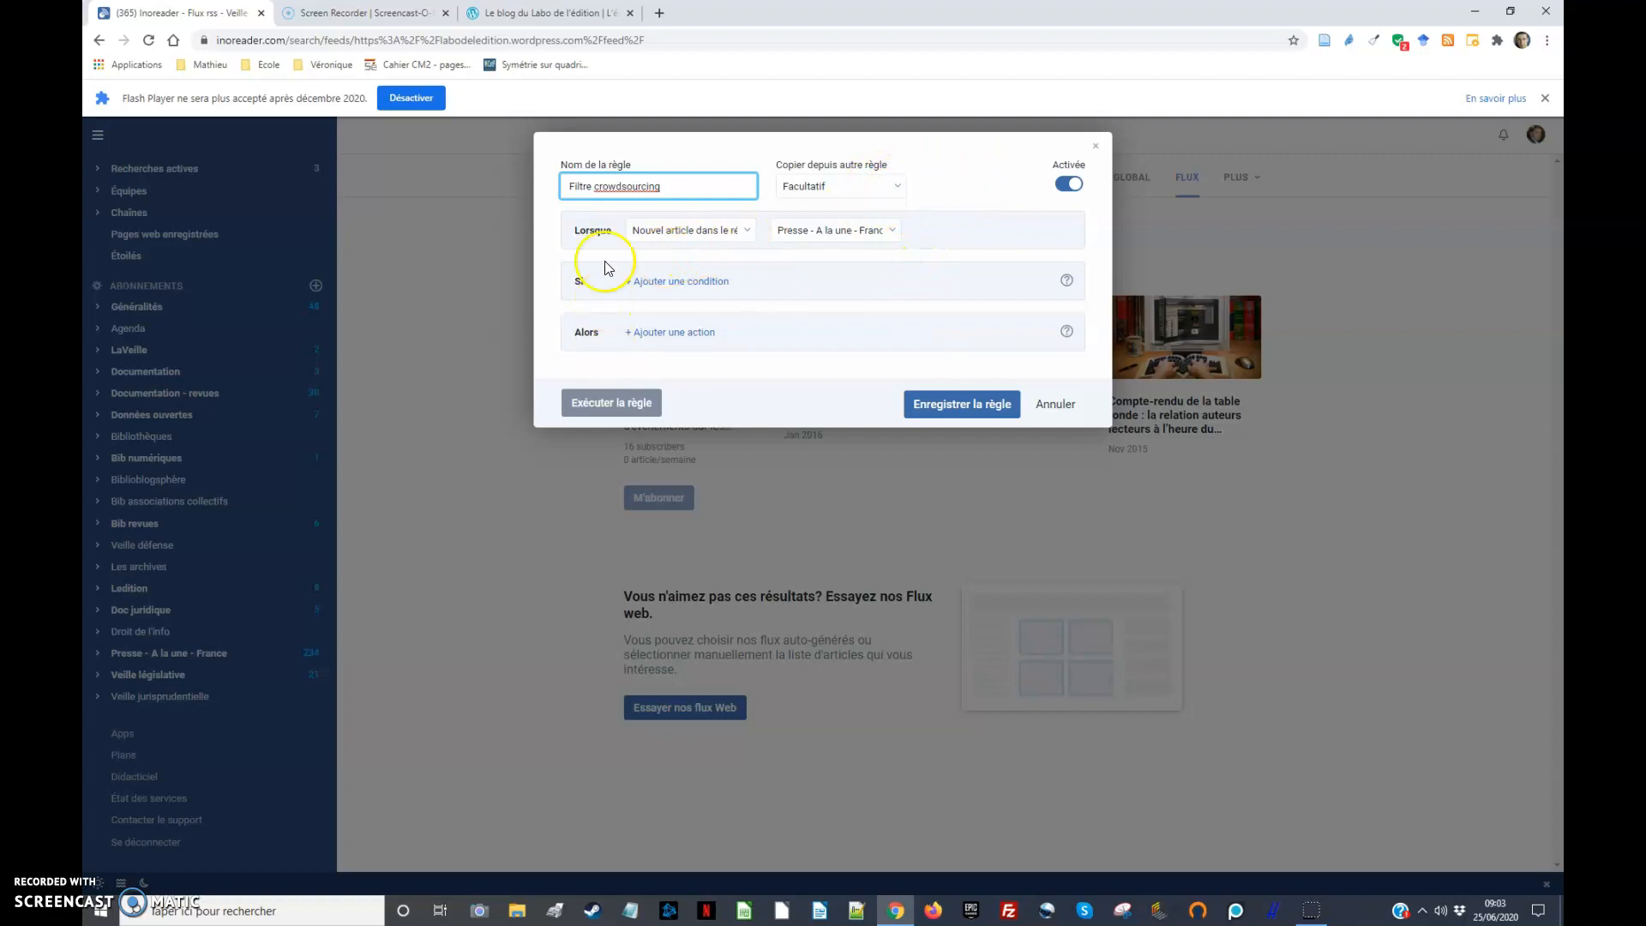
pyautogui.click(746, 230)
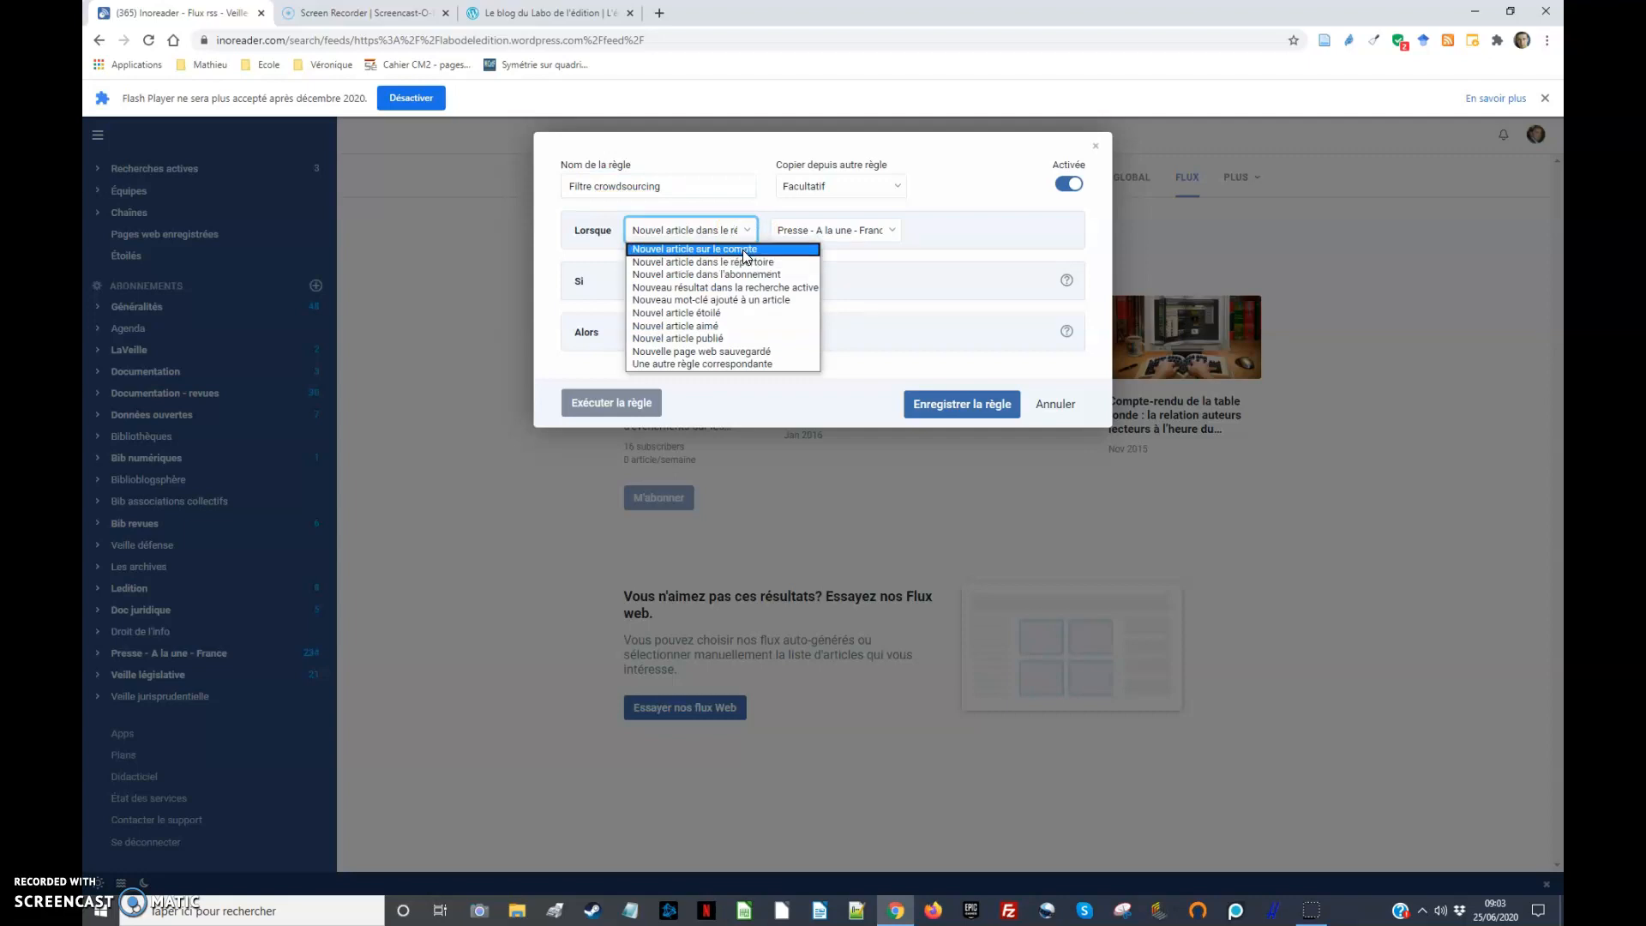
pyautogui.click(744, 249)
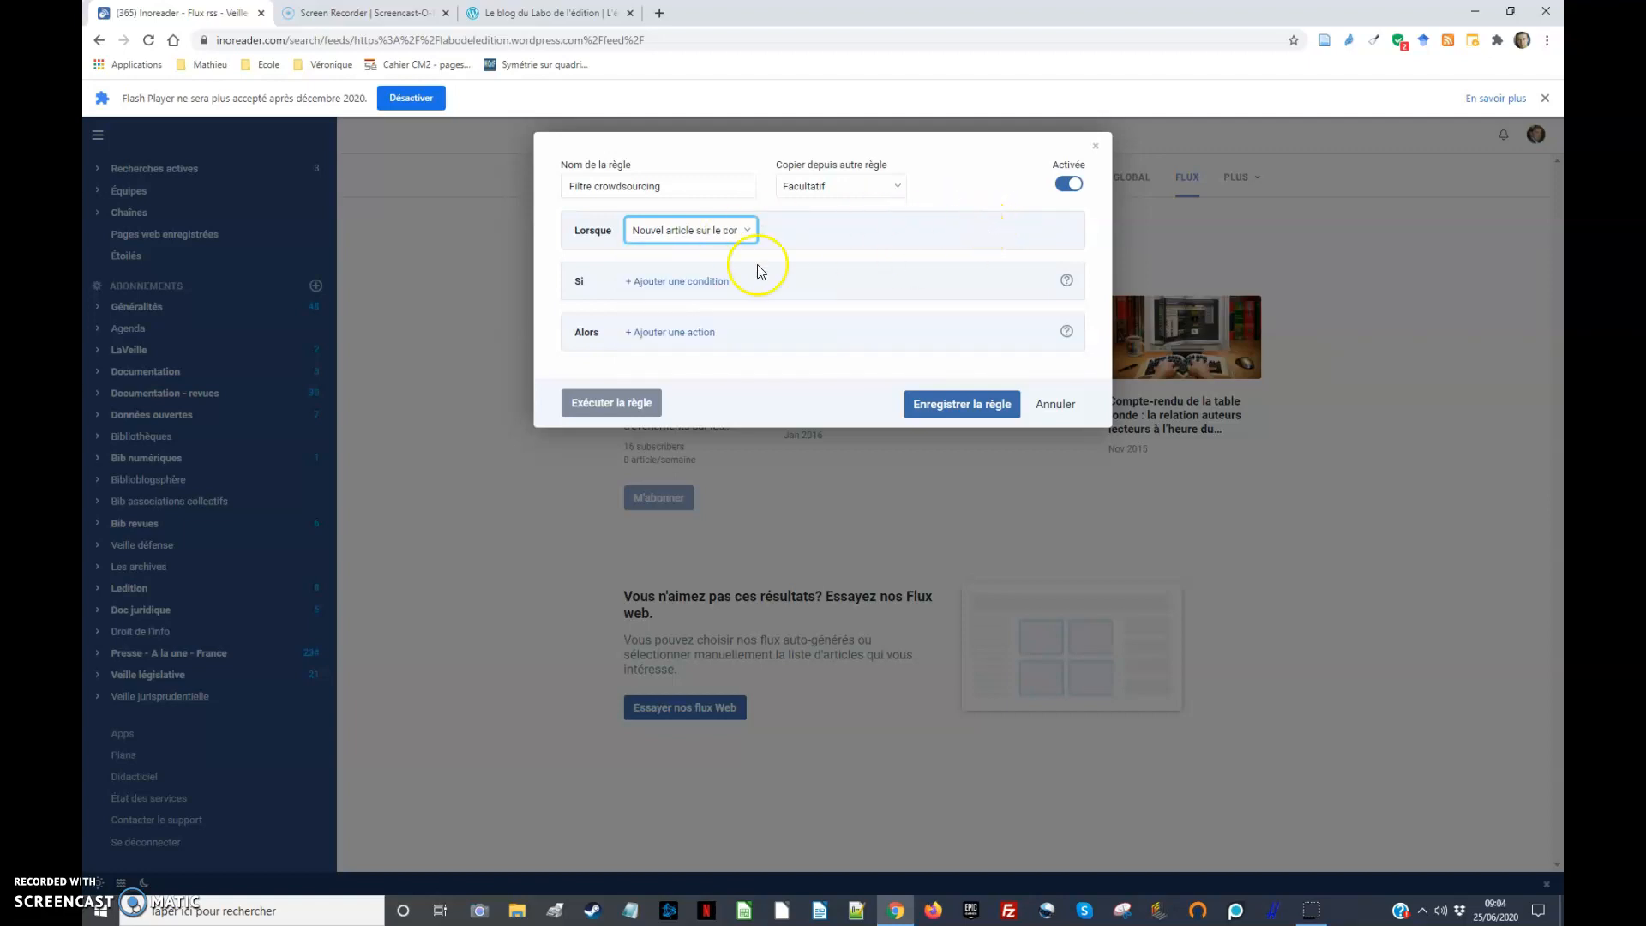
# Add two rule conditions joined by Ou: title or content contains crowdsourcing, or title or content contains crowdfounding.
pyautogui.click(665, 291)
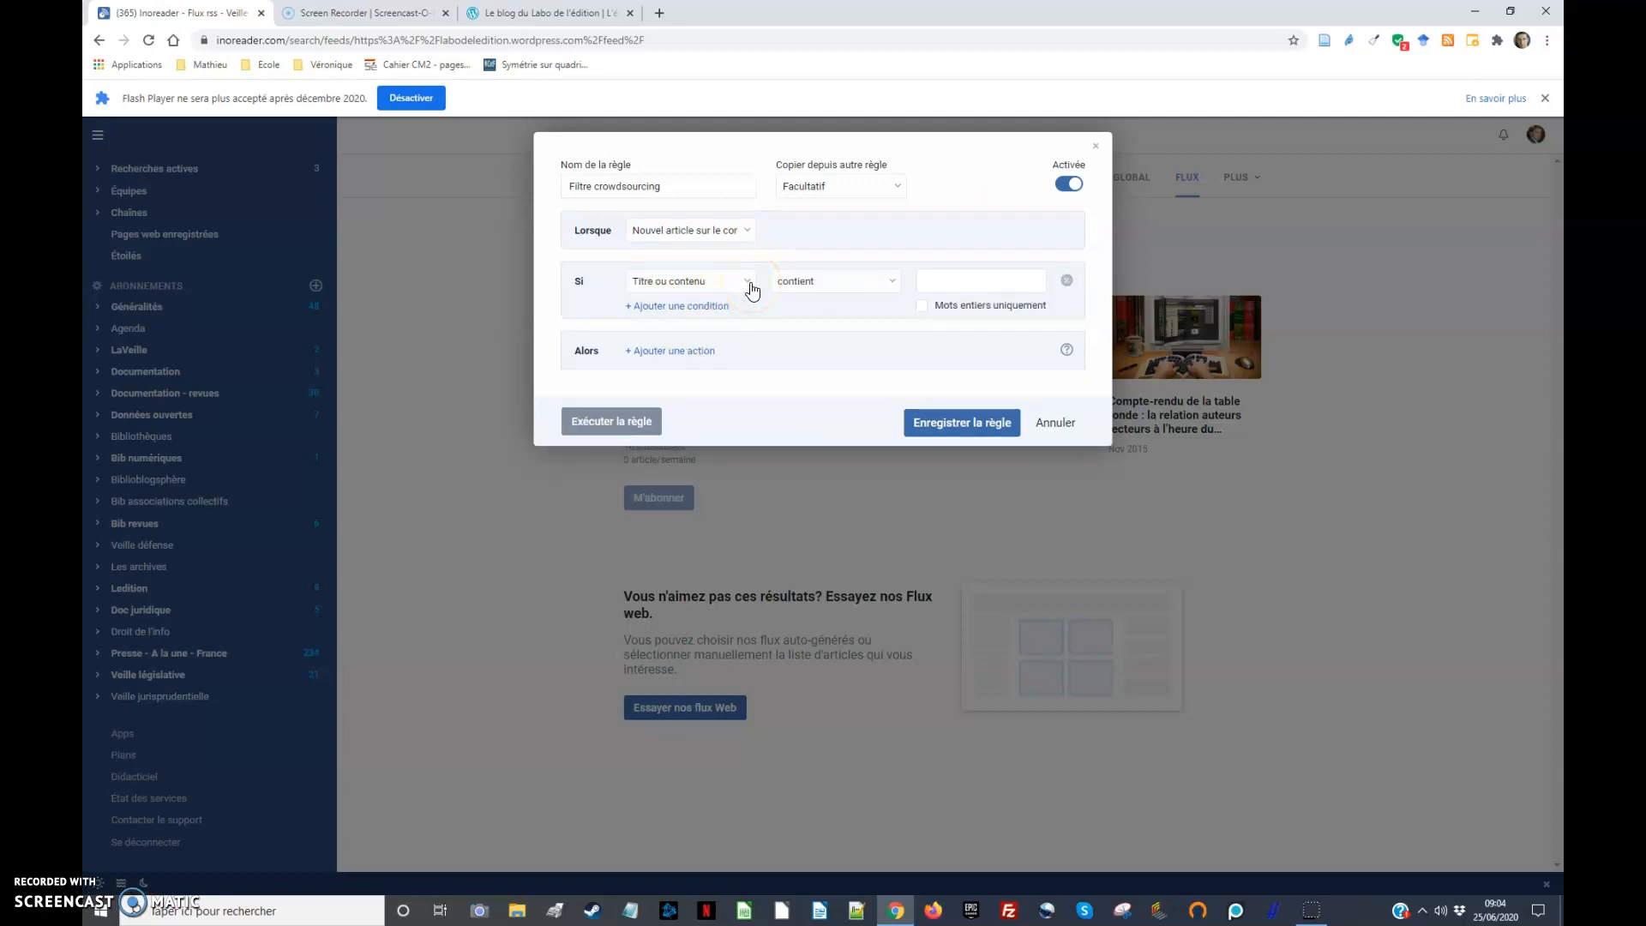
pyautogui.click(983, 277)
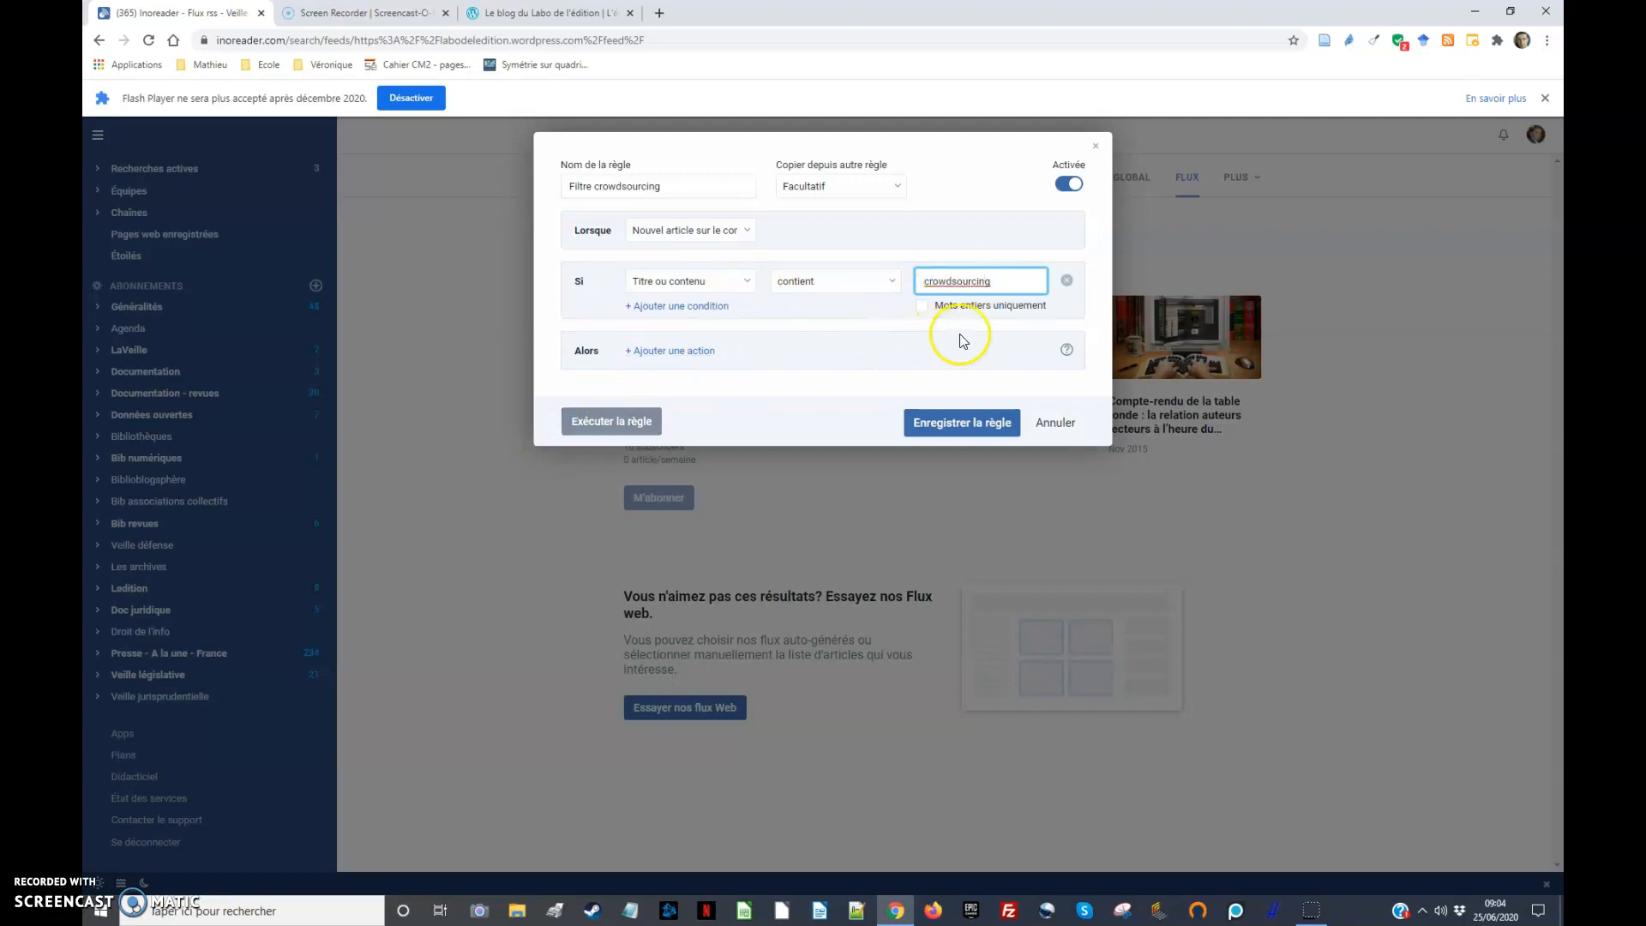
pyautogui.click(661, 307)
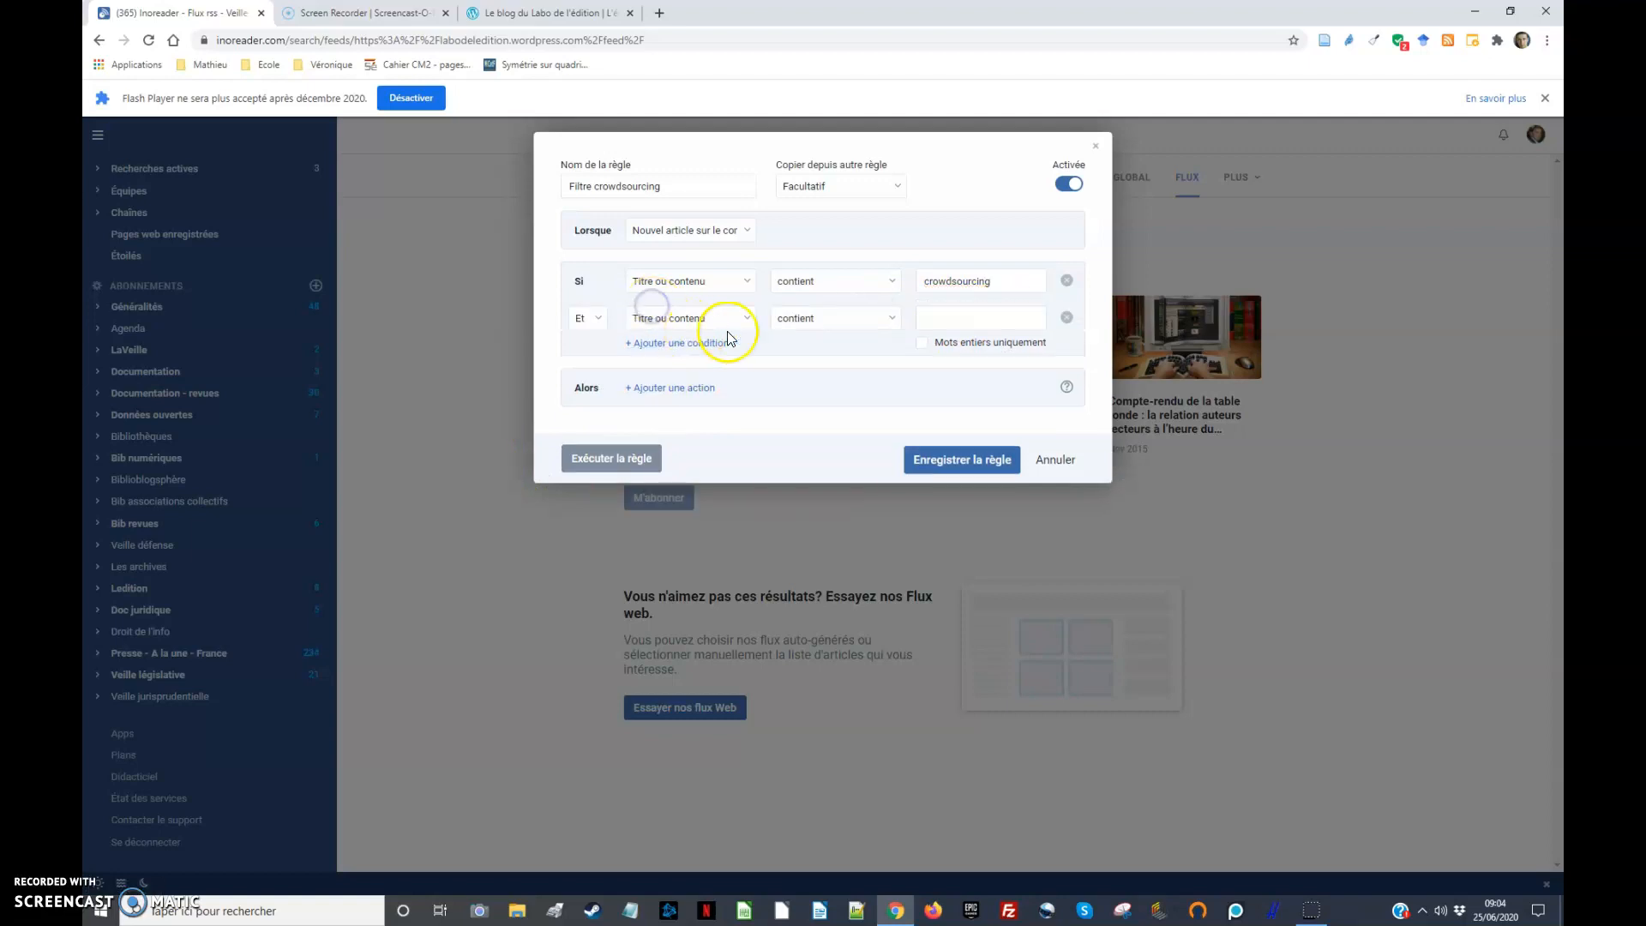
pyautogui.click(588, 318)
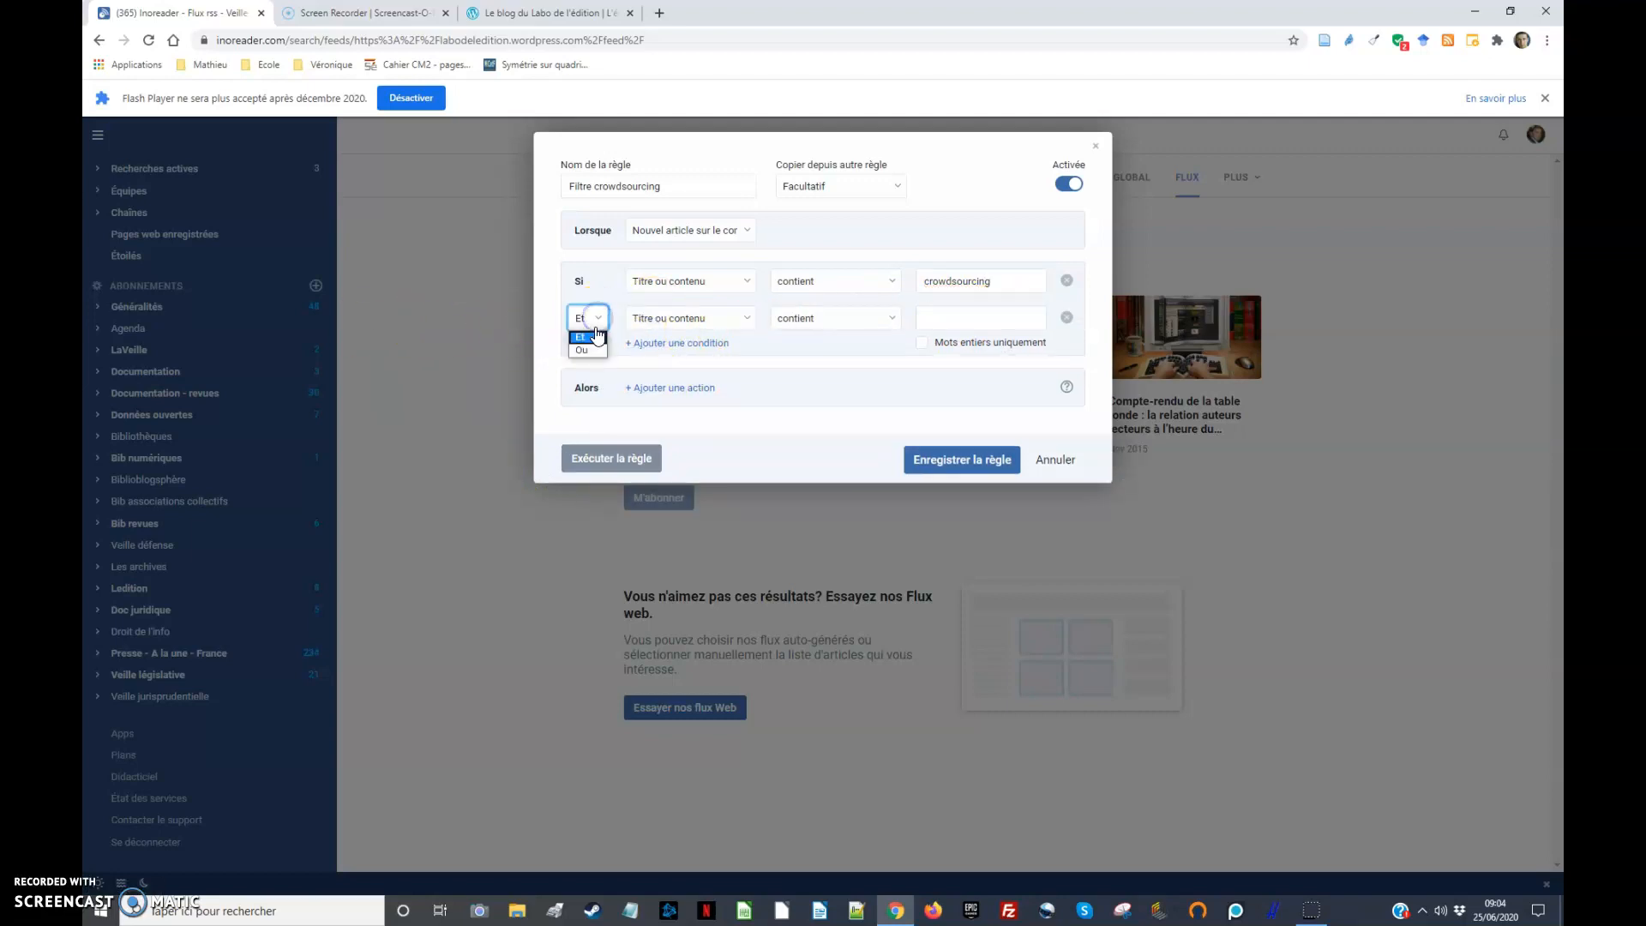
pyautogui.click(588, 350)
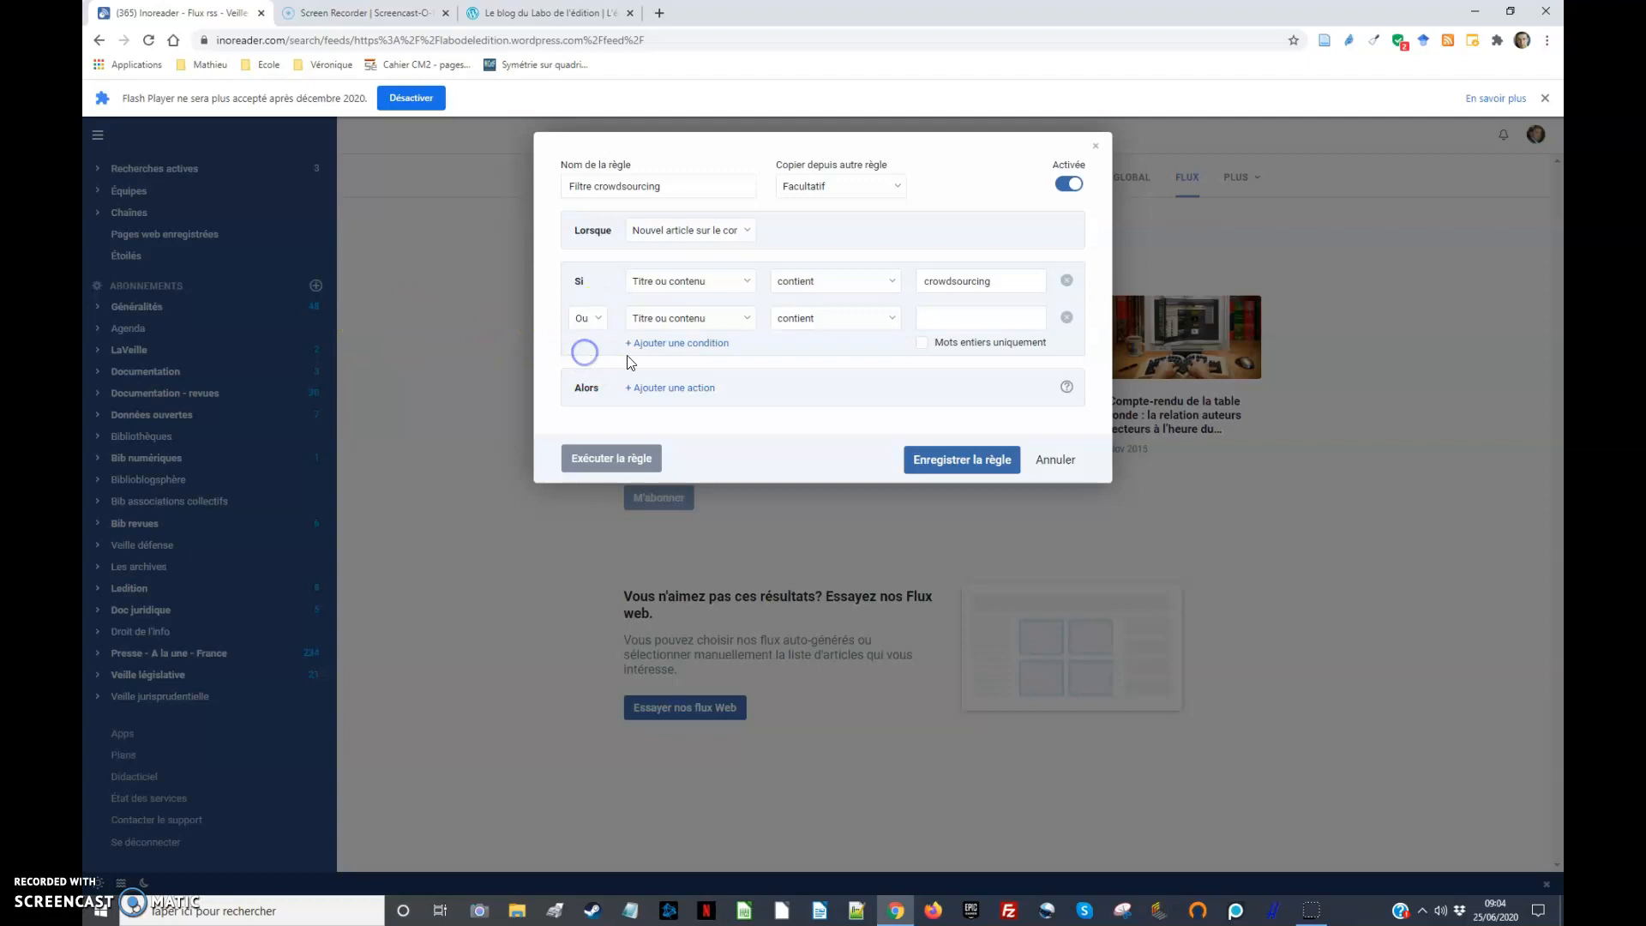
pyautogui.click(983, 321)
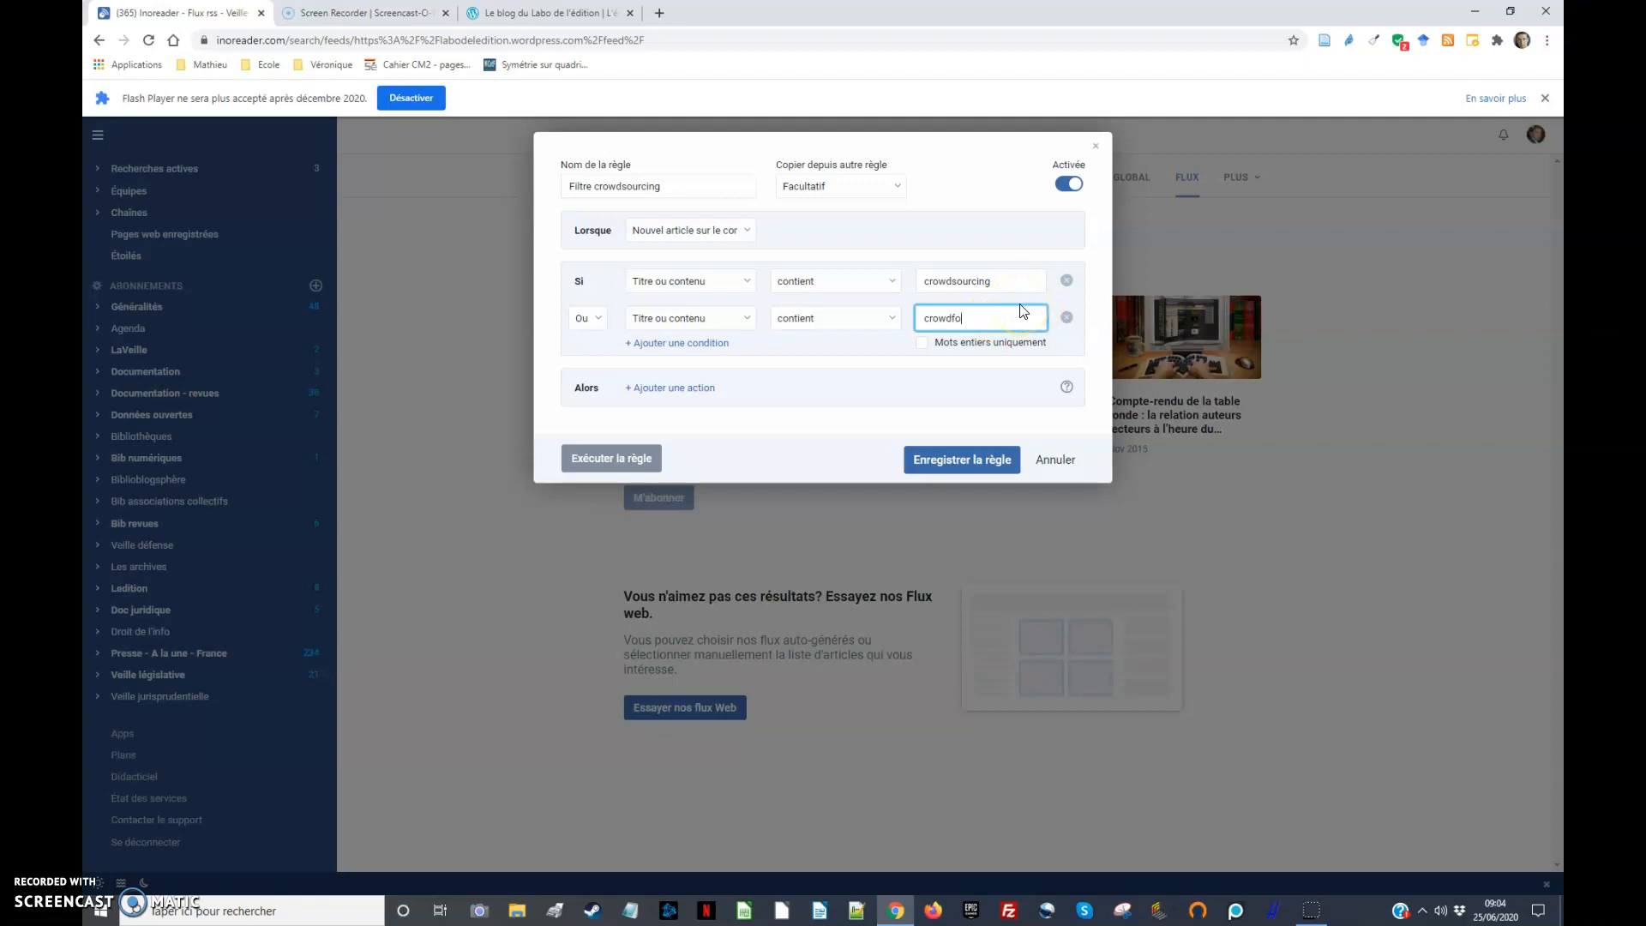
# Add a third alternative condition for title or content containing the quoted phrase "crowd sourcing".
pyautogui.click(656, 343)
pyautogui.click(968, 348)
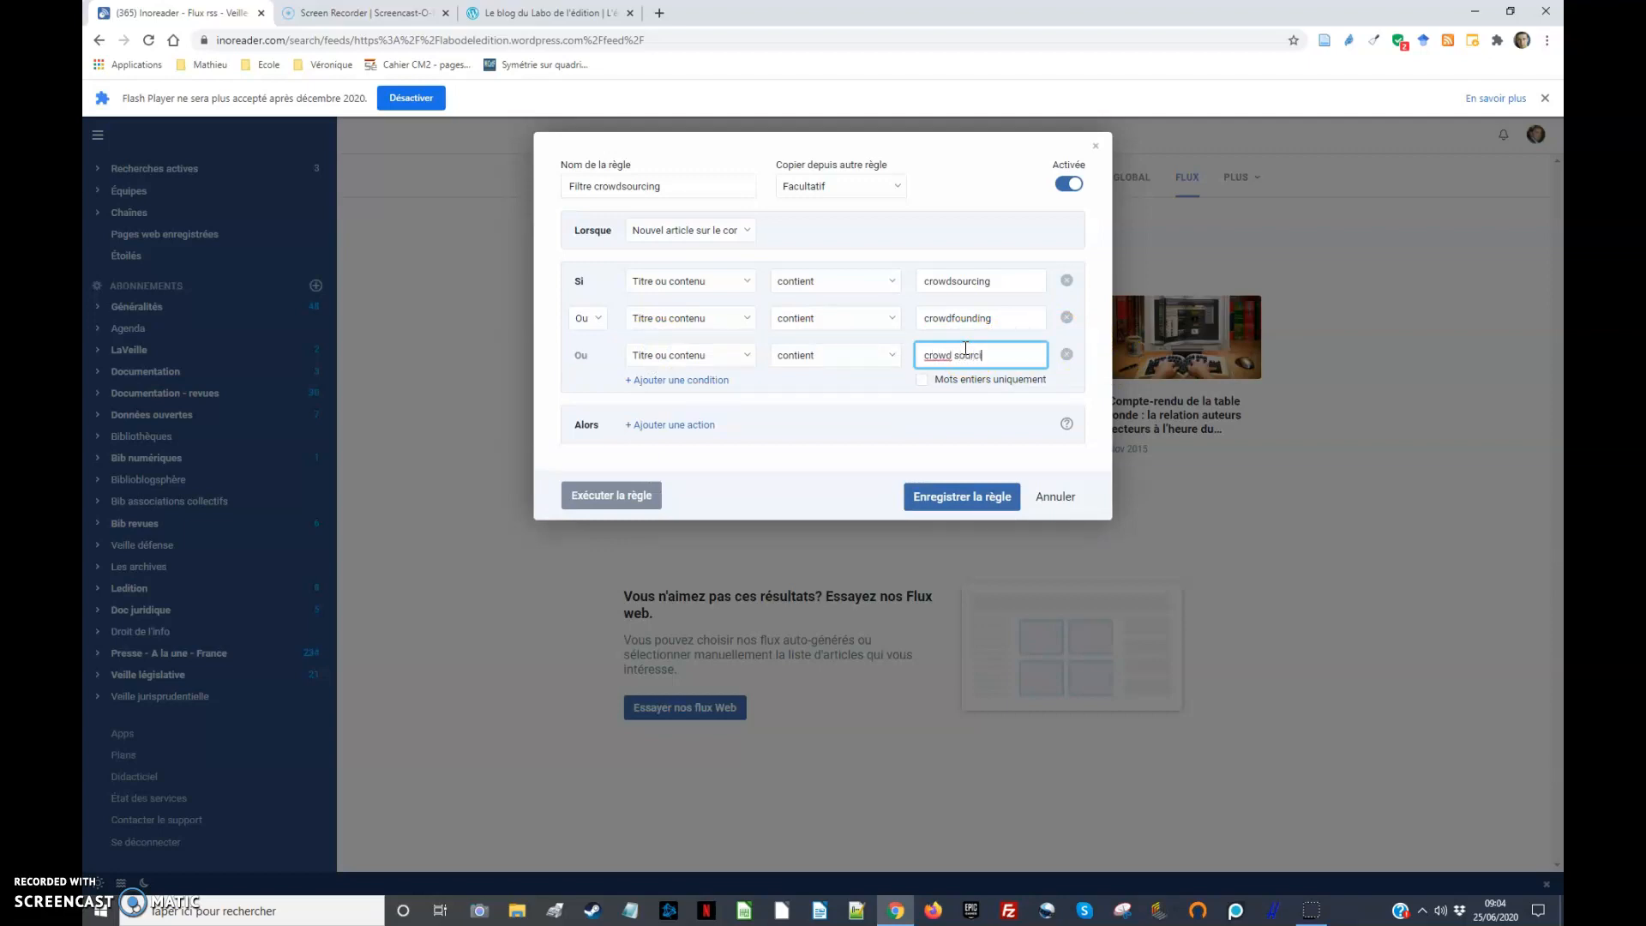
pyautogui.write('"')
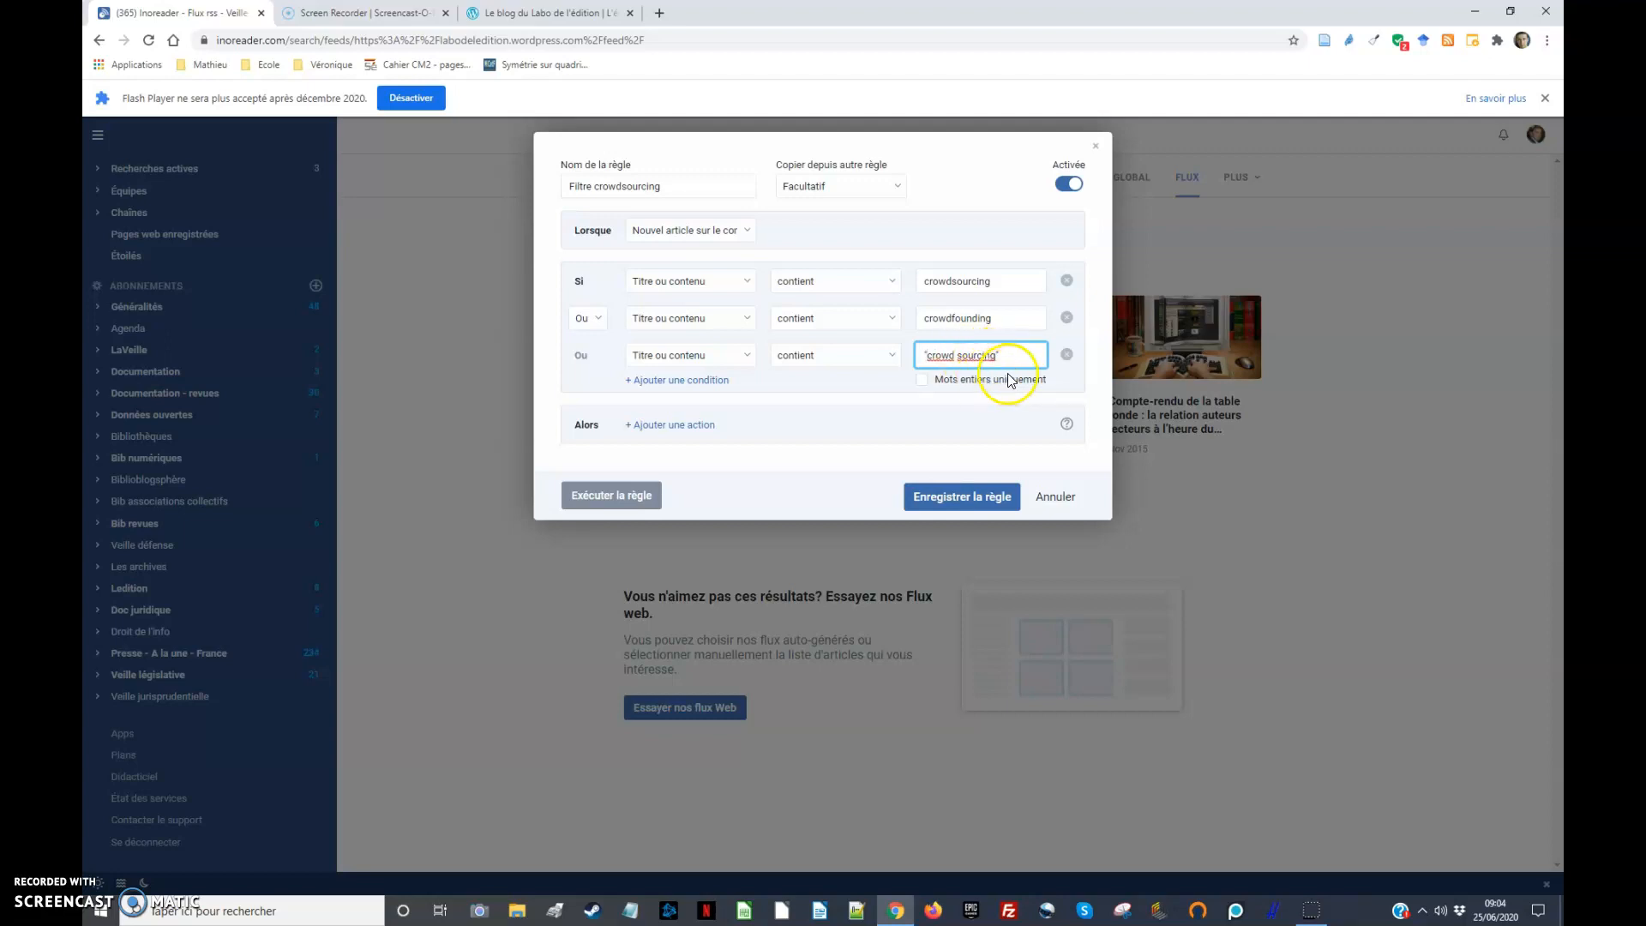
# Add the action Attribuer un mot-clé with the new keyword Filtres crowdsourcing, and save the rule.
pyautogui.click(671, 425)
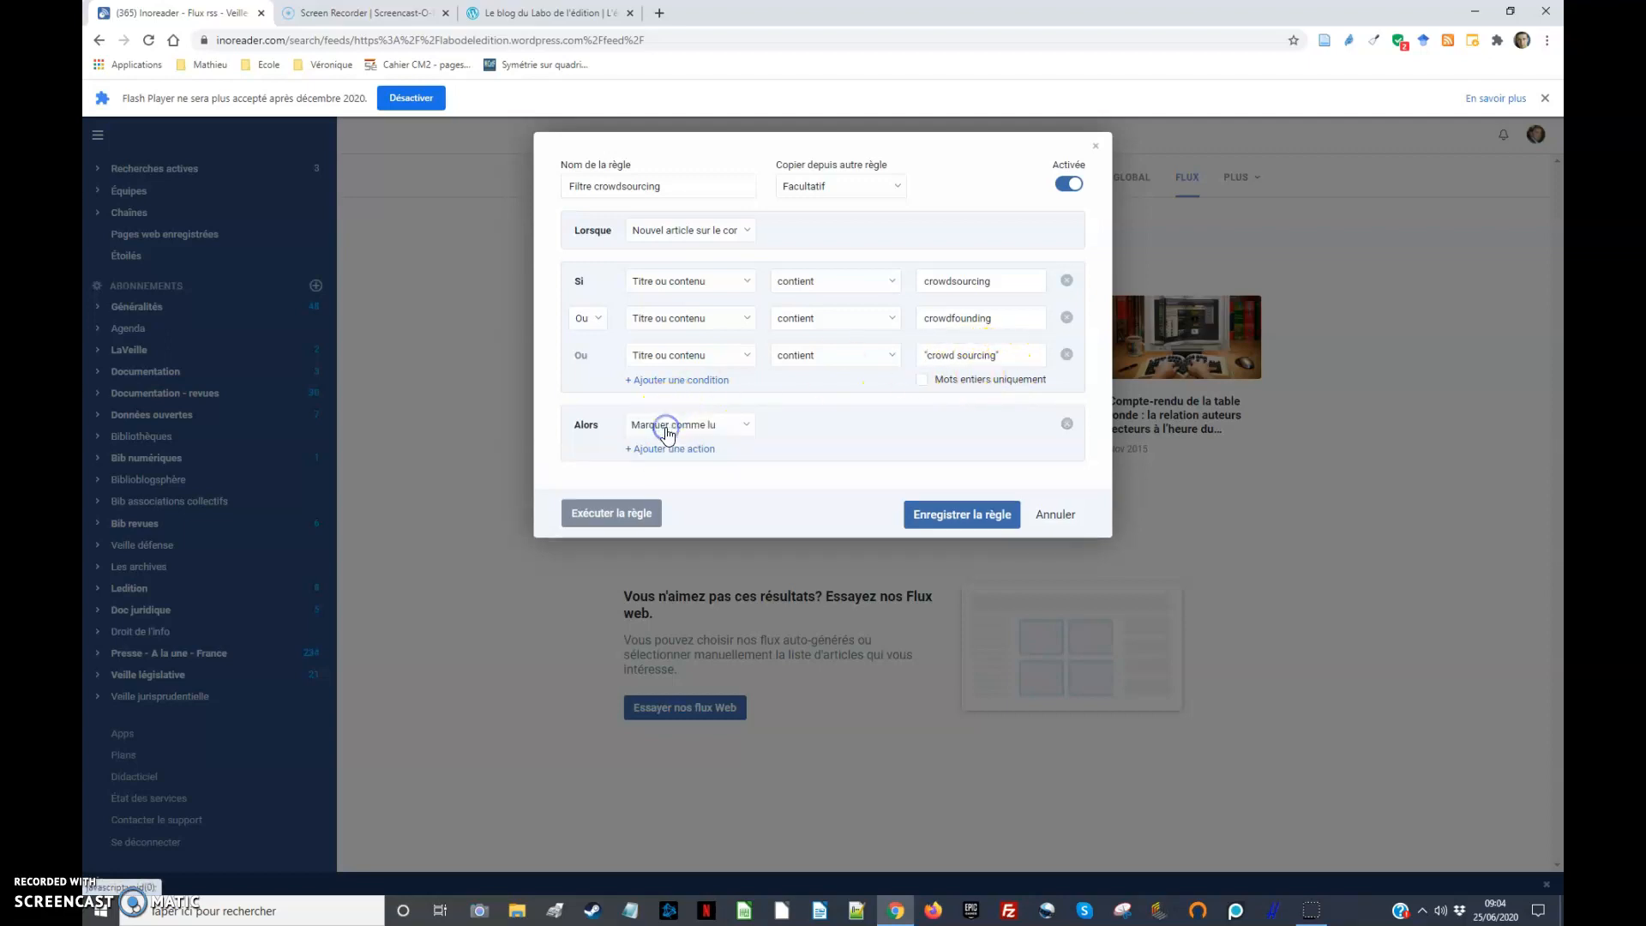
pyautogui.click(746, 426)
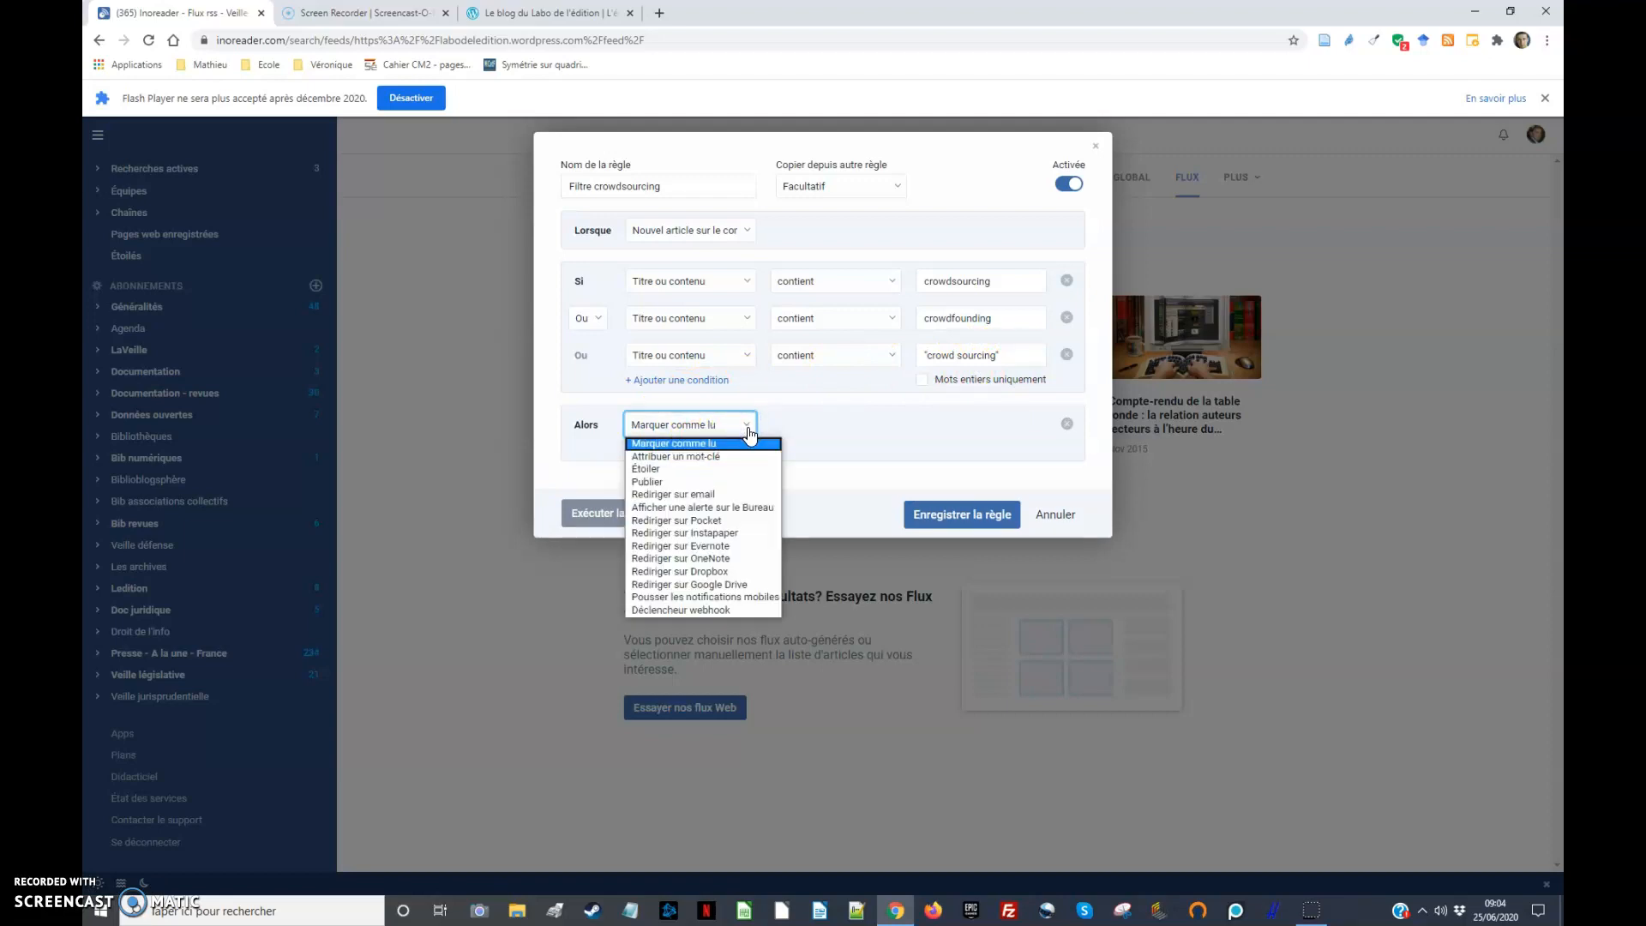
pyautogui.click(686, 456)
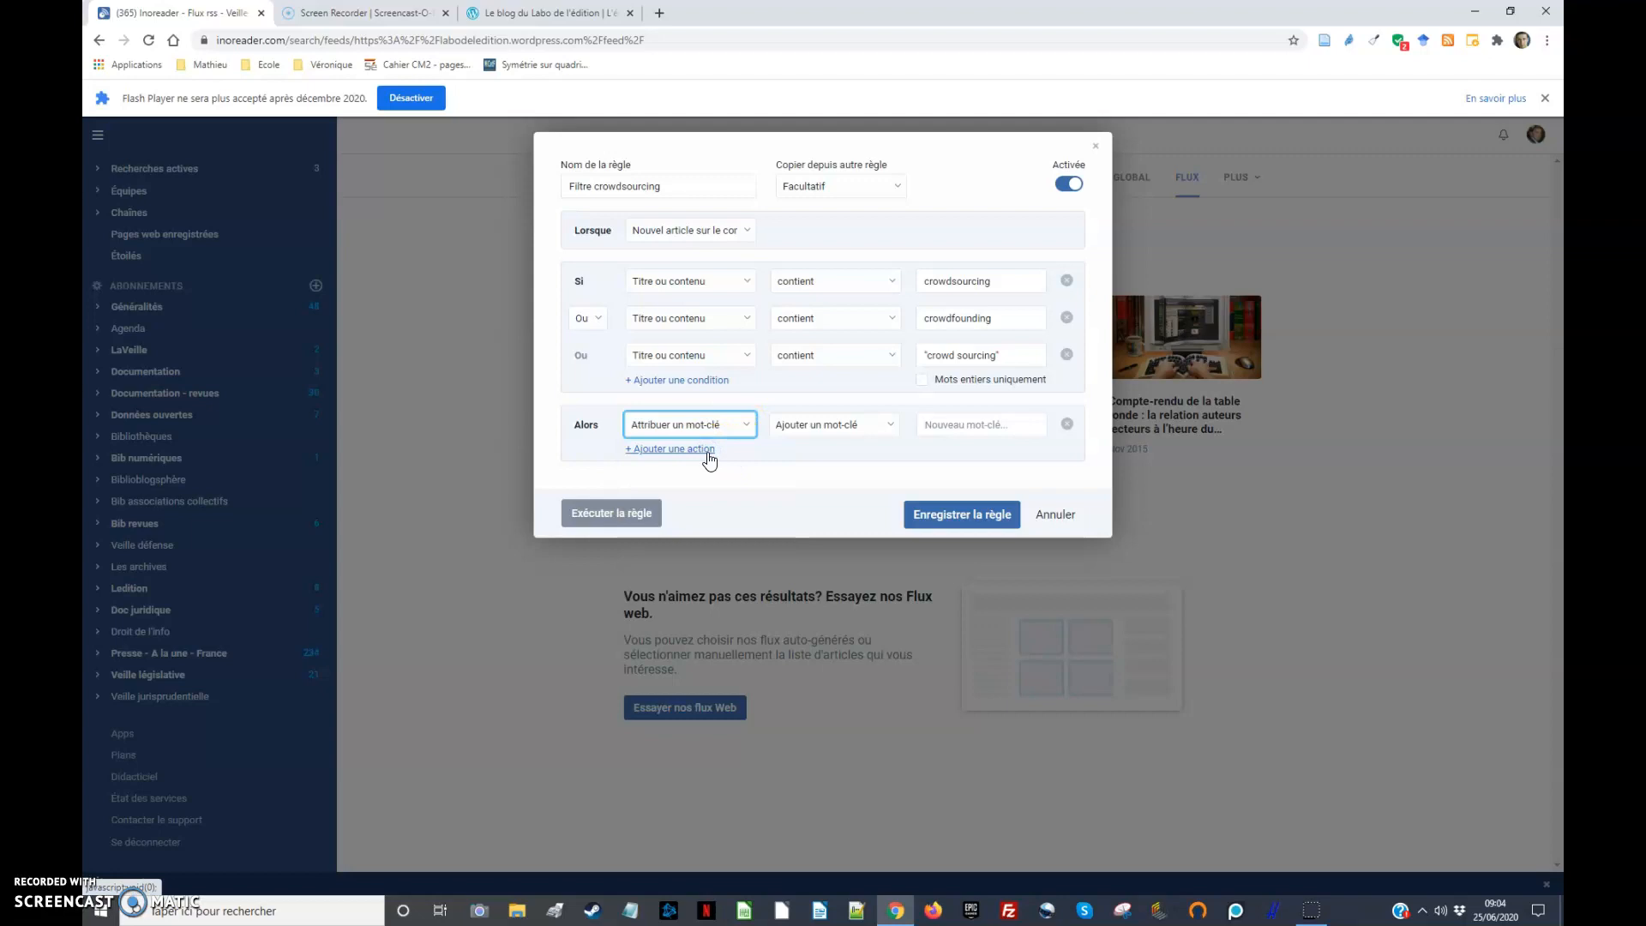
pyautogui.click(977, 424)
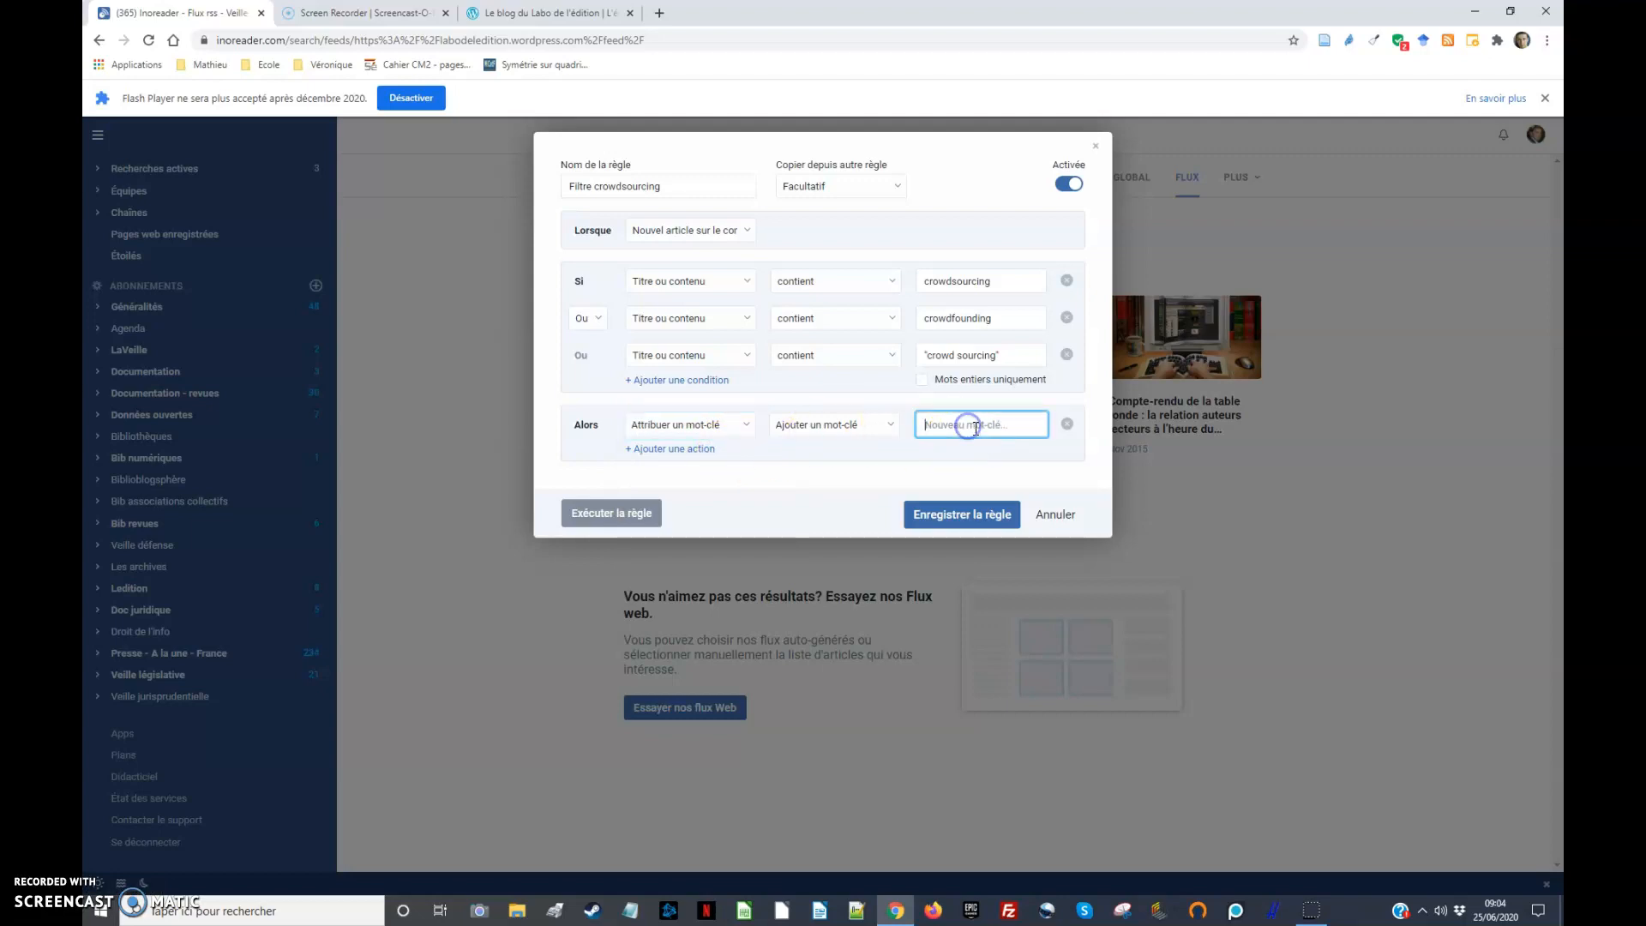
pyautogui.write('Filtres crowdsourcing')
pyautogui.click(962, 515)
# Move the Filtres crowdsourcing keyword between Filtre mots-clés text mining and Filtre mots-clés data in the keyword list.
pyautogui.scroll(5, 215, 652)
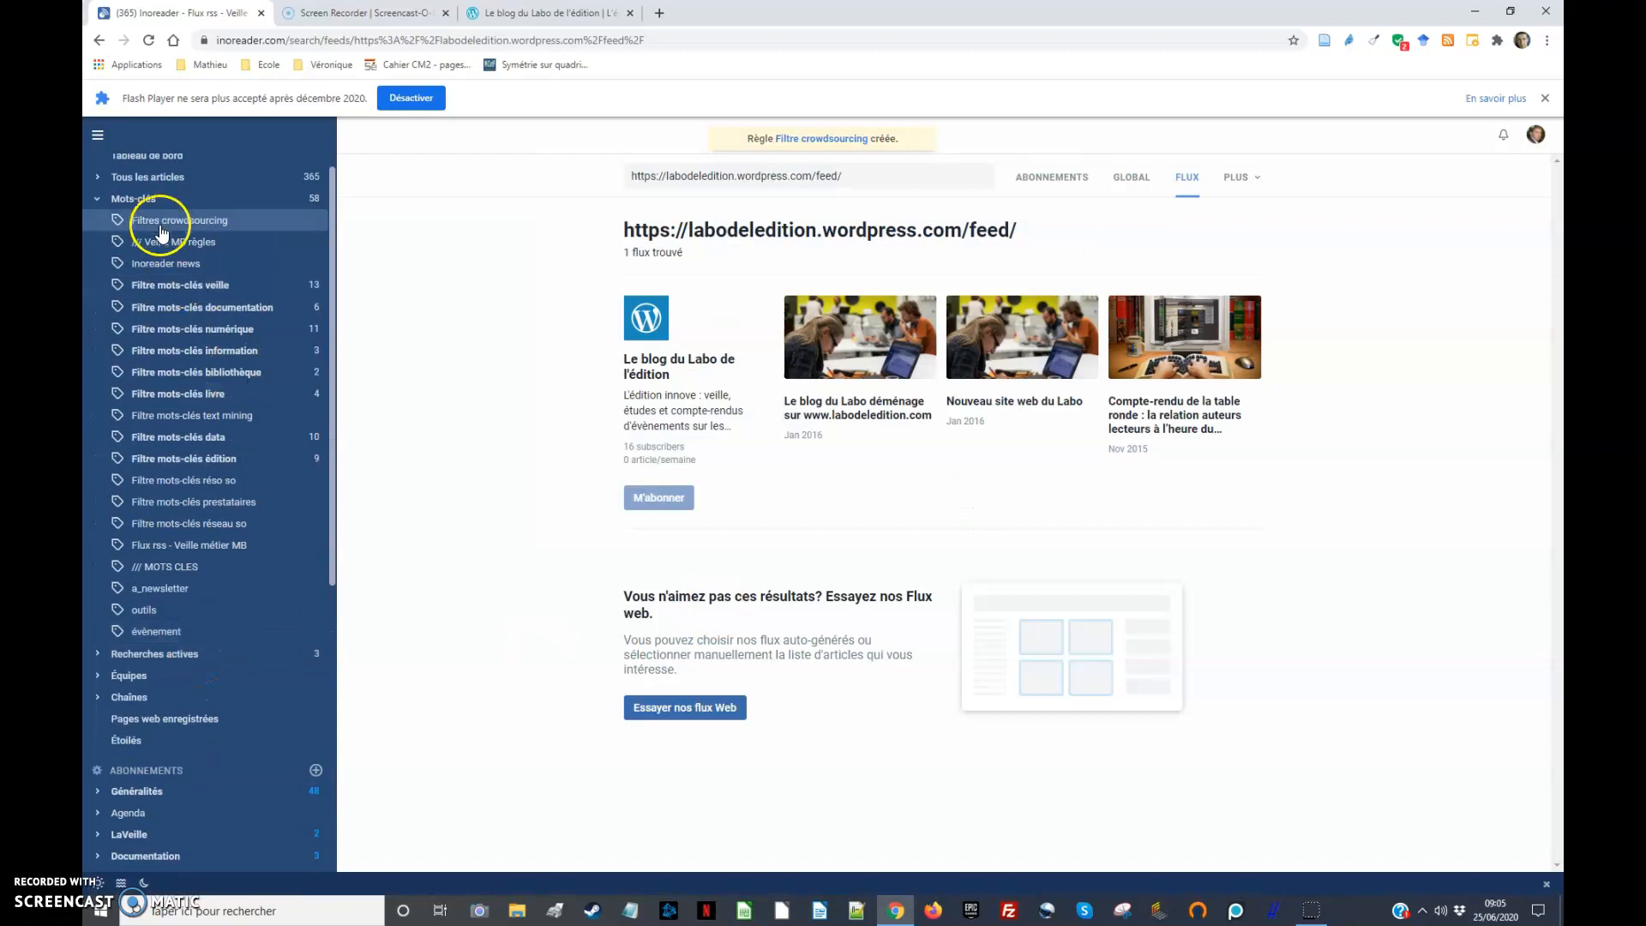
pyautogui.moveTo(159, 223); pyautogui.dragTo(178, 438)
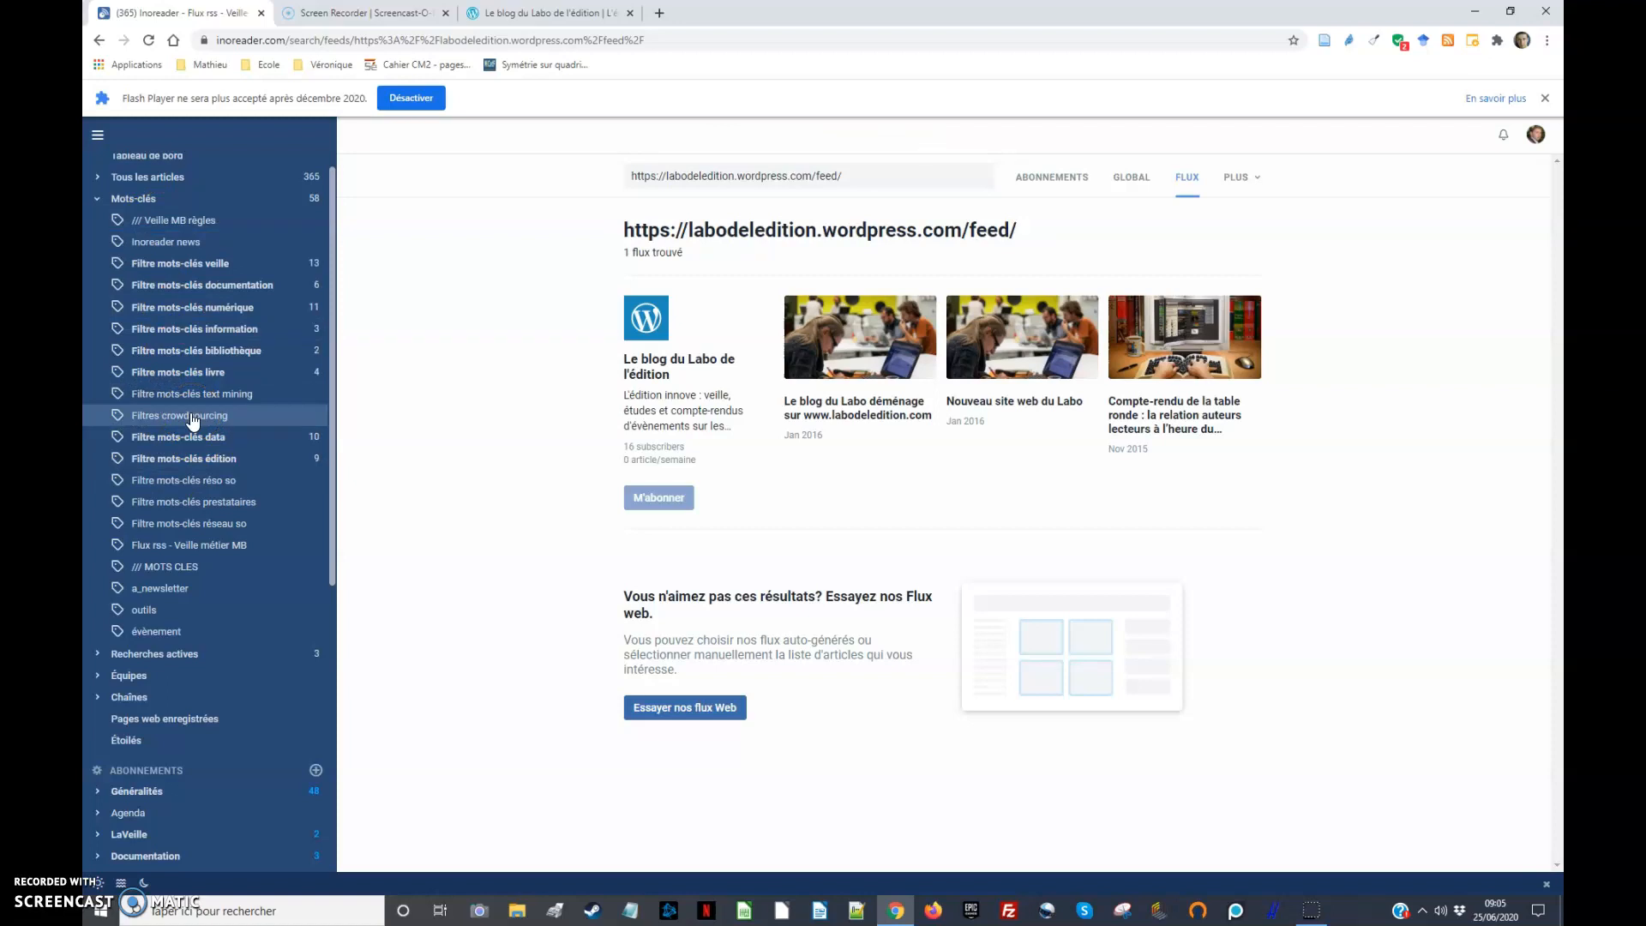
pyautogui.click(192, 421)
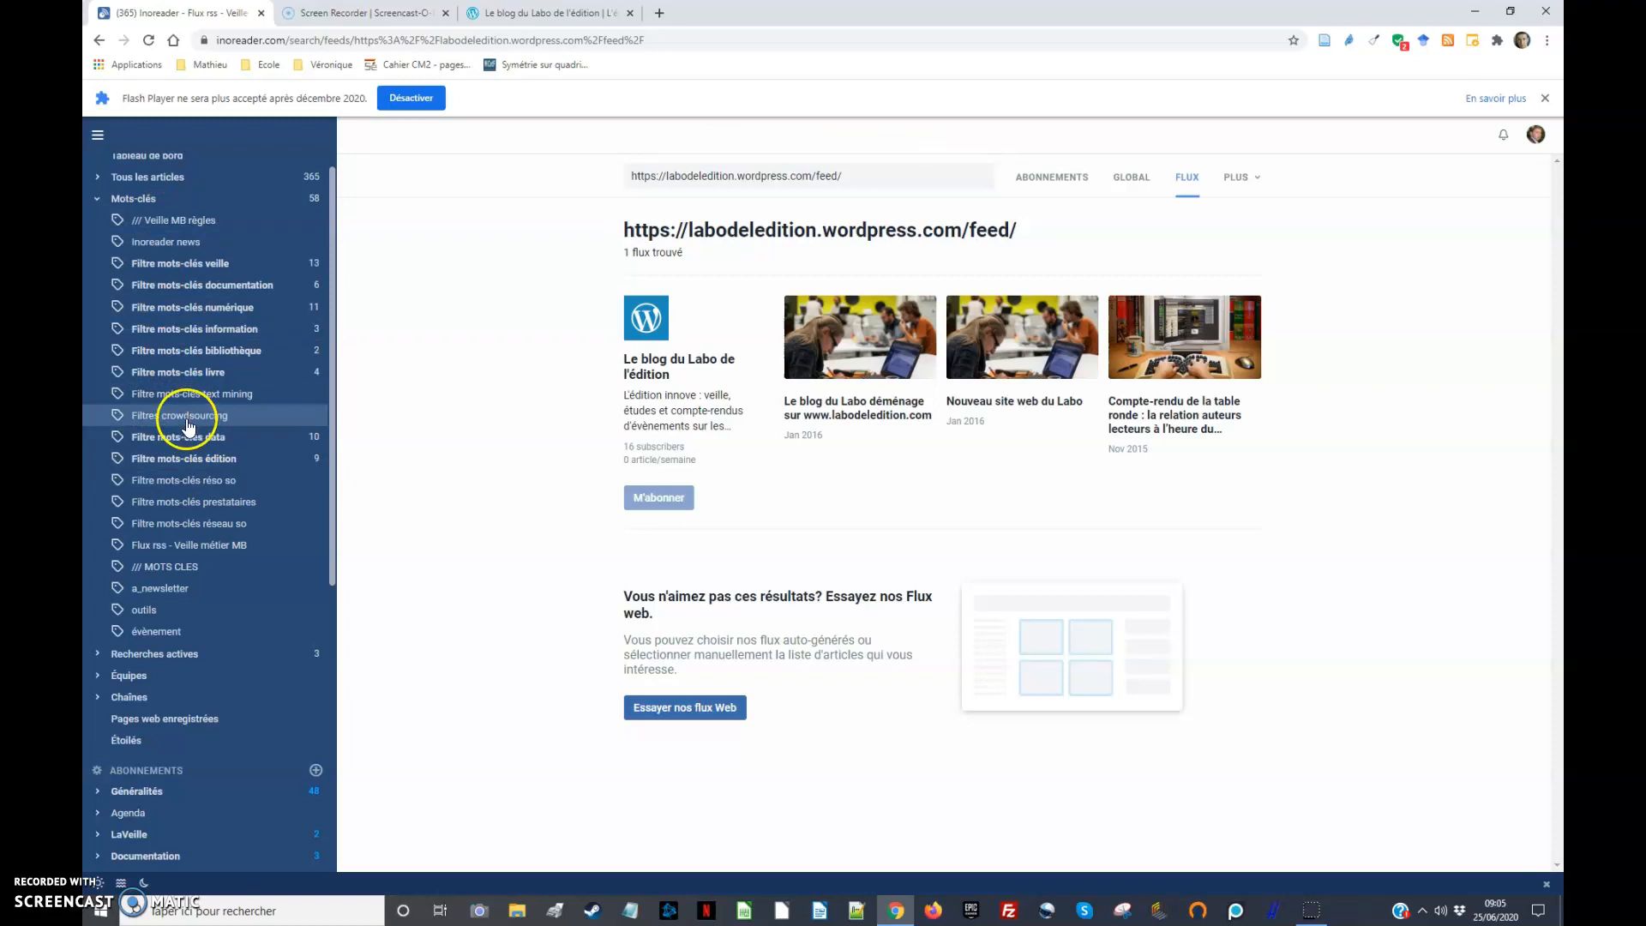